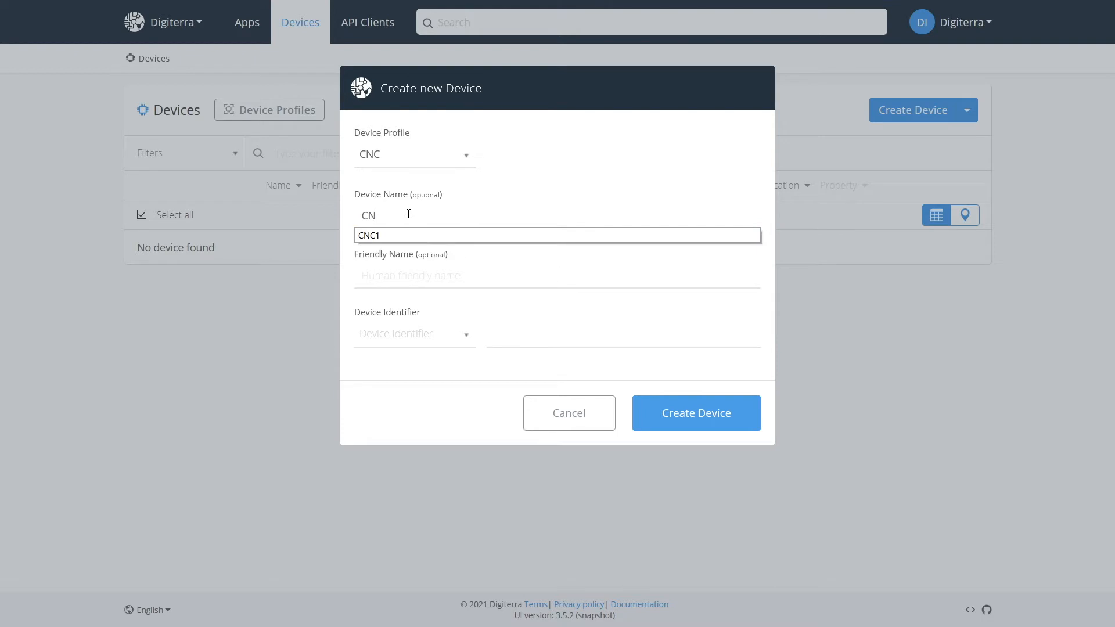
Create the CNC device with name CNC1, friendly name CNC 1 and Serial Number identifier 001.
{"action": "key", "text": "Tab"}
{"action": "type", "text": "CNC"}
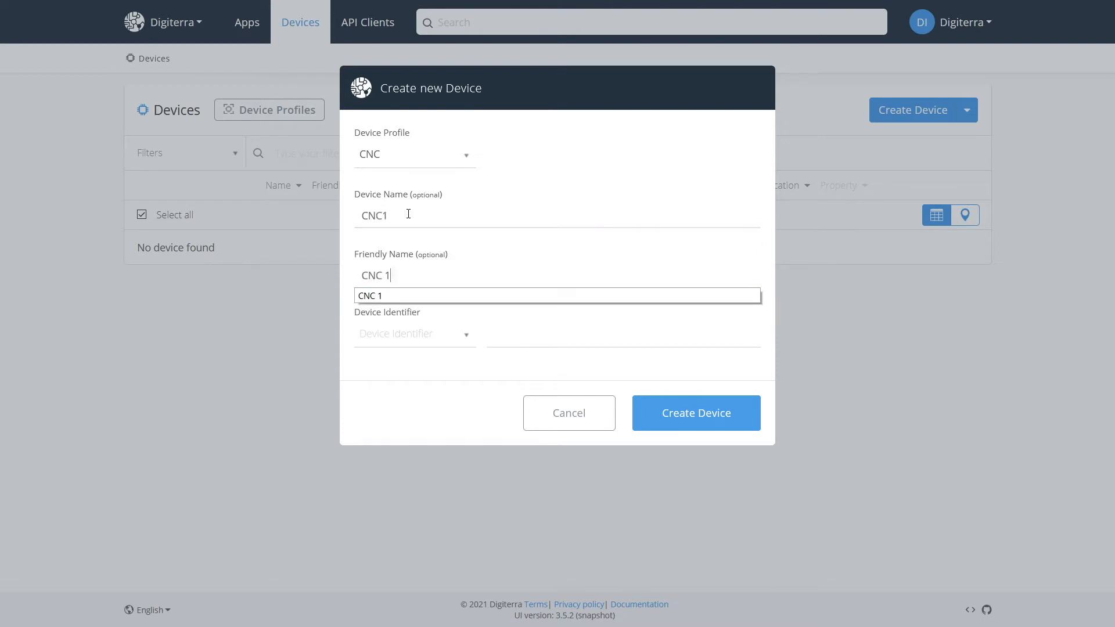
{"action": "left_click", "coordinate": [424, 336]}
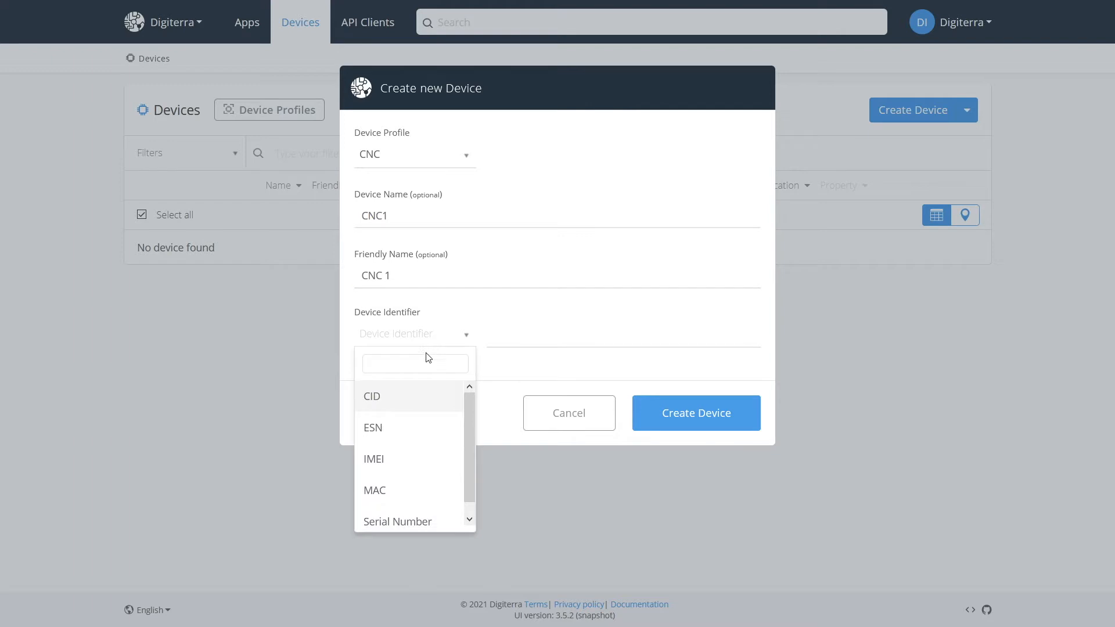
{"action": "left_click", "coordinate": [430, 522]}
{"action": "type", "text": "001"}
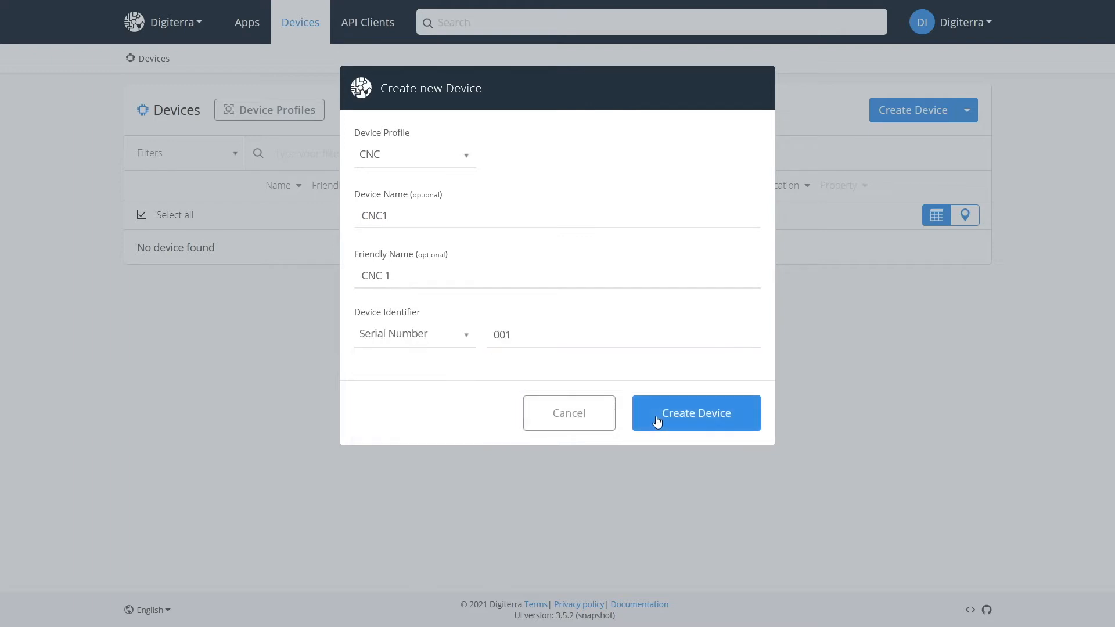
{"action": "left_click", "coordinate": [657, 421]}
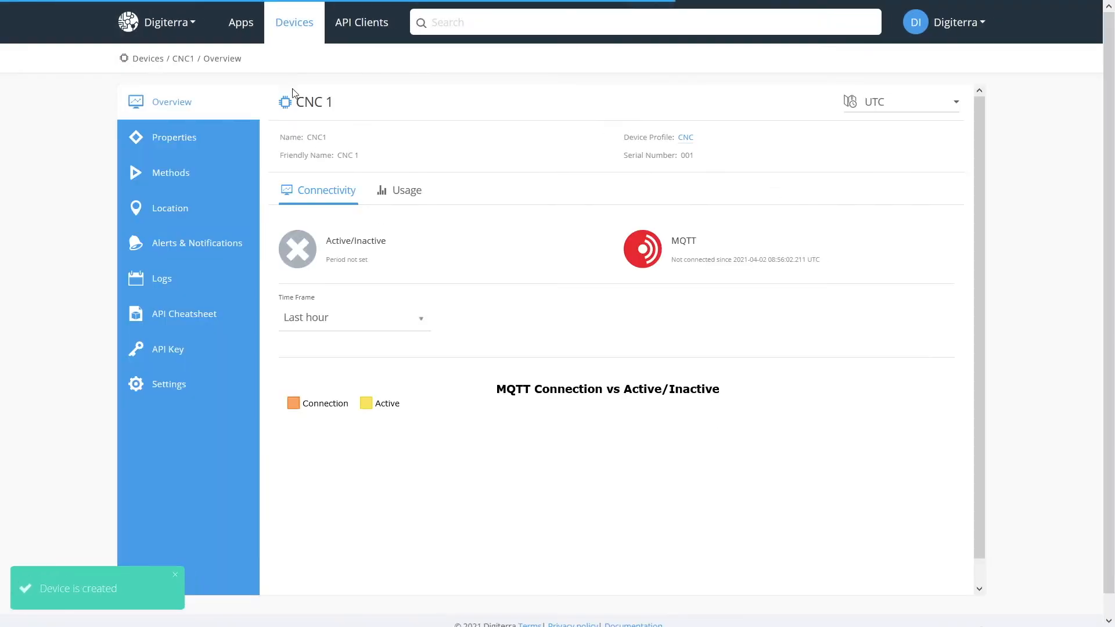
Start another new device using the Hydraulic Press profile and name it Hydraulic_Press.
{"action": "left_click", "coordinate": [294, 22]}
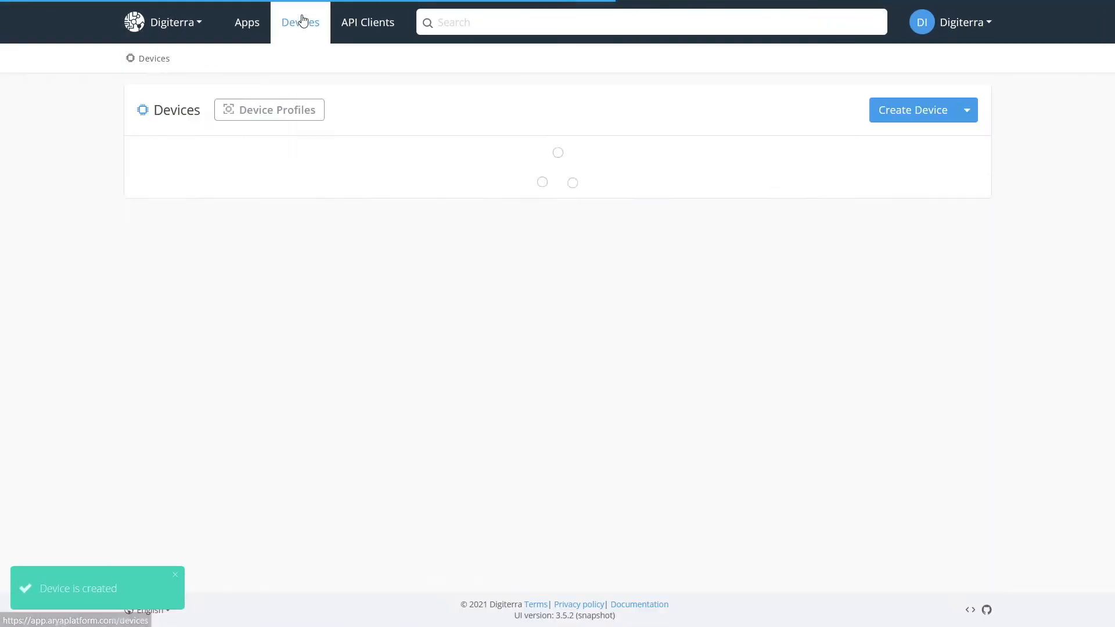
{"action": "left_click", "coordinate": [913, 109]}
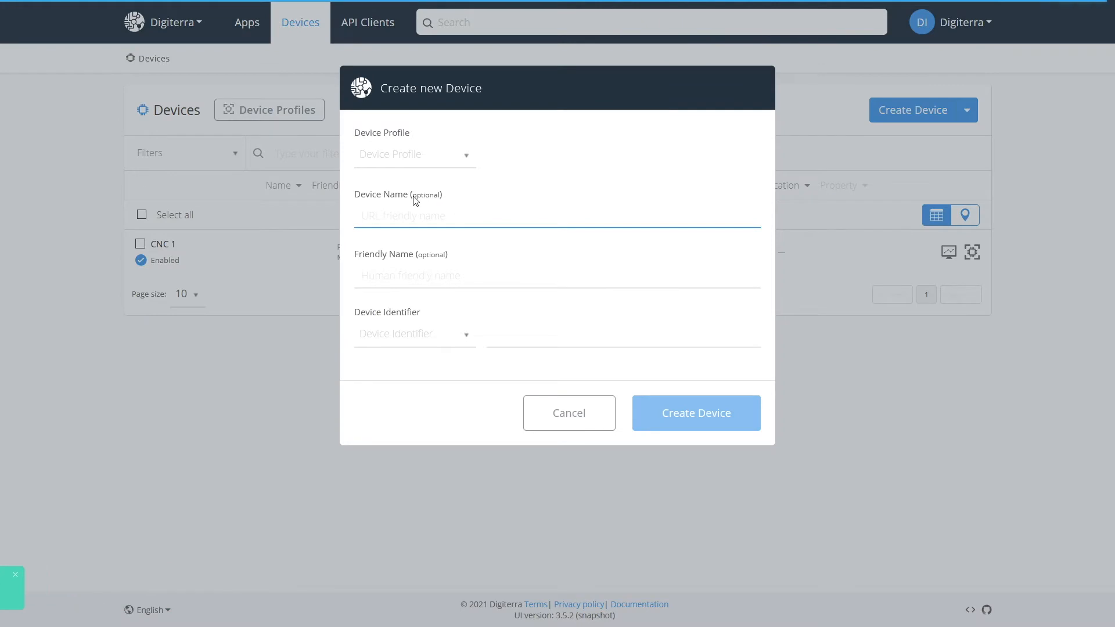
{"action": "left_click", "coordinate": [410, 163]}
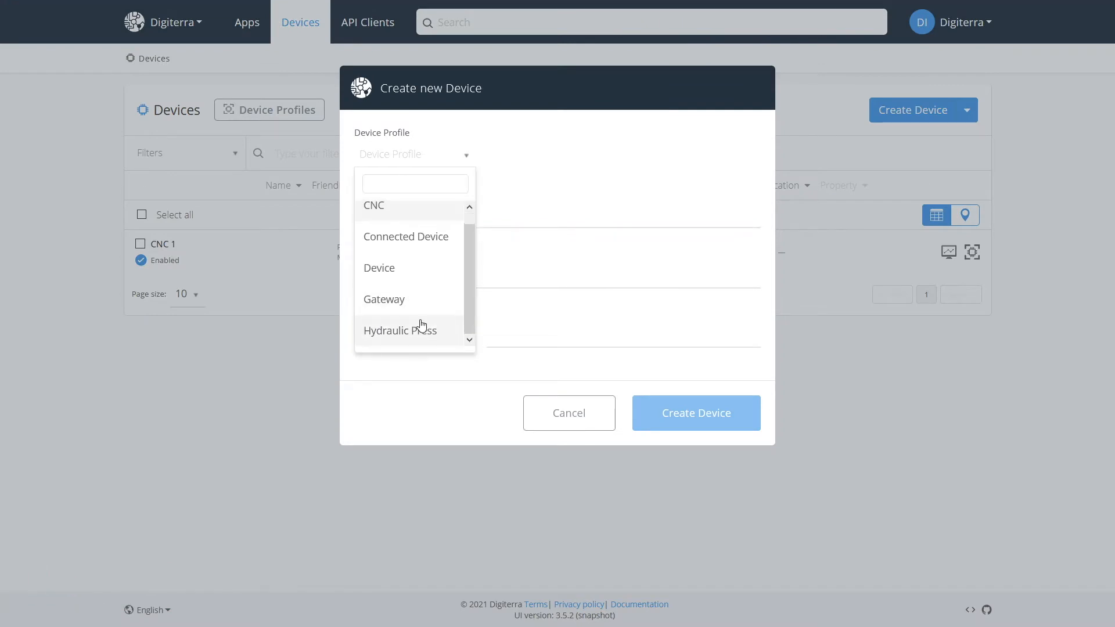
{"action": "left_click", "coordinate": [423, 327]}
{"action": "type", "text": "Hy"}
{"action": "key", "text": "Down"}
{"action": "key", "text": "Return"}
{"action": "key", "text": "Tab"}
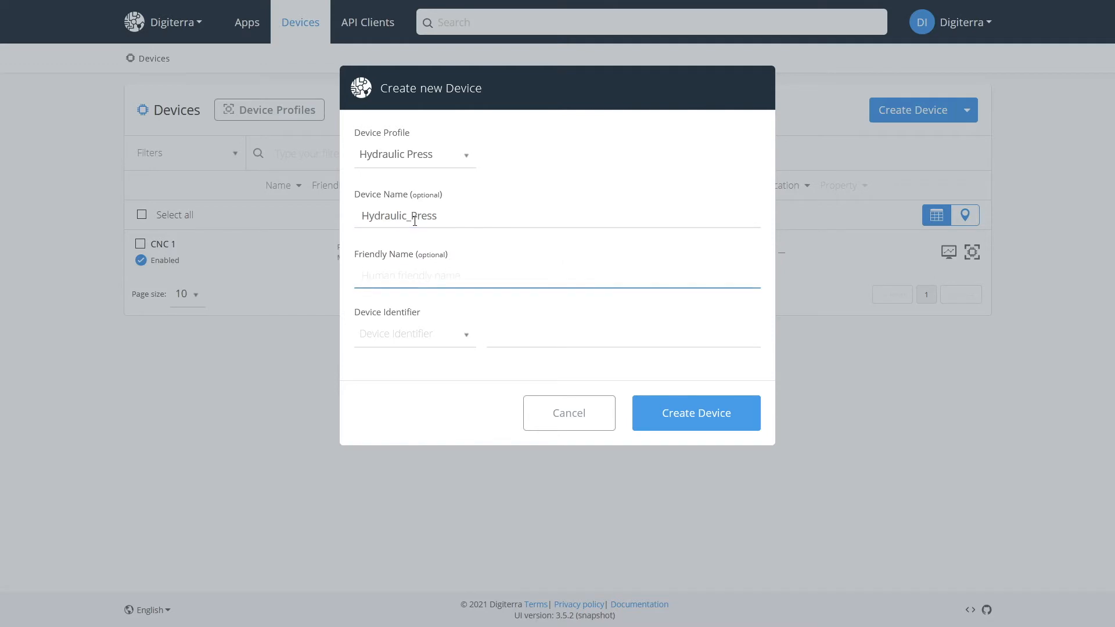
Give the new device the friendly name Hydraulic Press and Serial Number identifier 002, and create it.
{"action": "type", "text": "Hy"}
{"action": "key", "text": "Down"}
{"action": "key", "text": "Return"}
{"action": "left_click", "coordinate": [439, 340]}
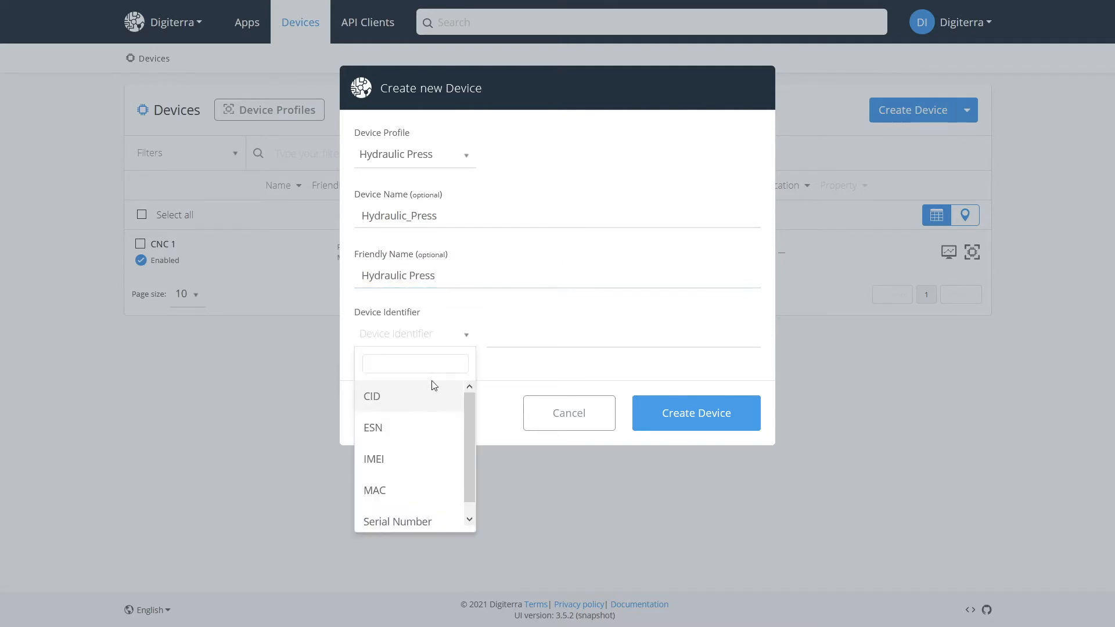
{"action": "left_click", "coordinate": [411, 527]}
{"action": "left_click", "coordinate": [527, 344]}
{"action": "type", "text": "002"}
{"action": "left_click", "coordinate": [388, 390]}
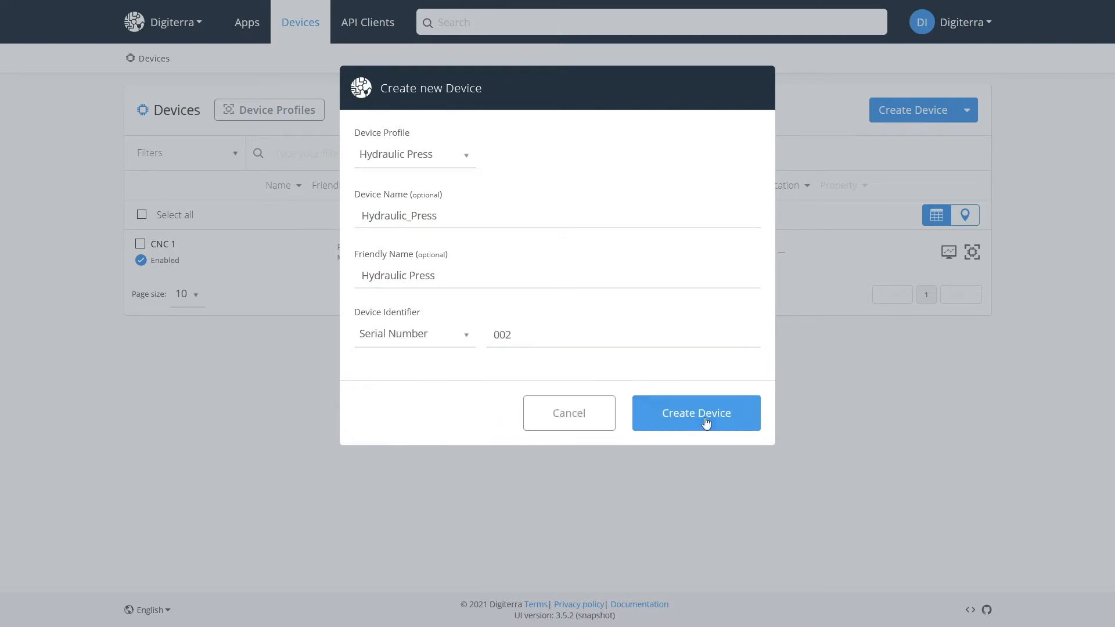
{"action": "left_click", "coordinate": [713, 421]}
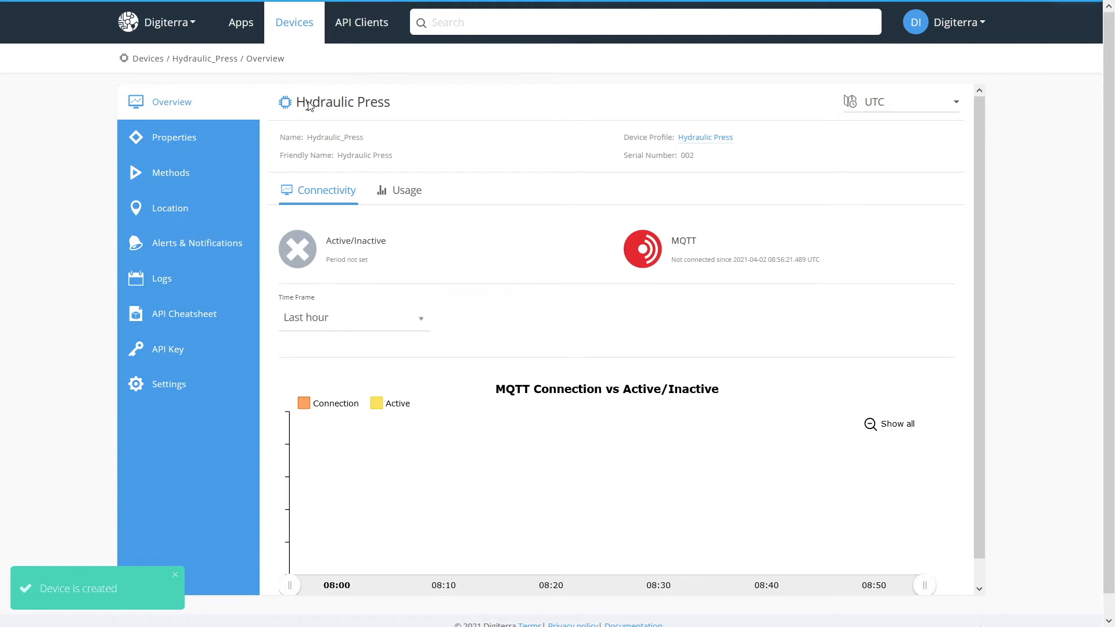
Set the CNC 1 device's location by searching for its street address in İstanbul, and save the update.
{"action": "left_click", "coordinate": [302, 29]}
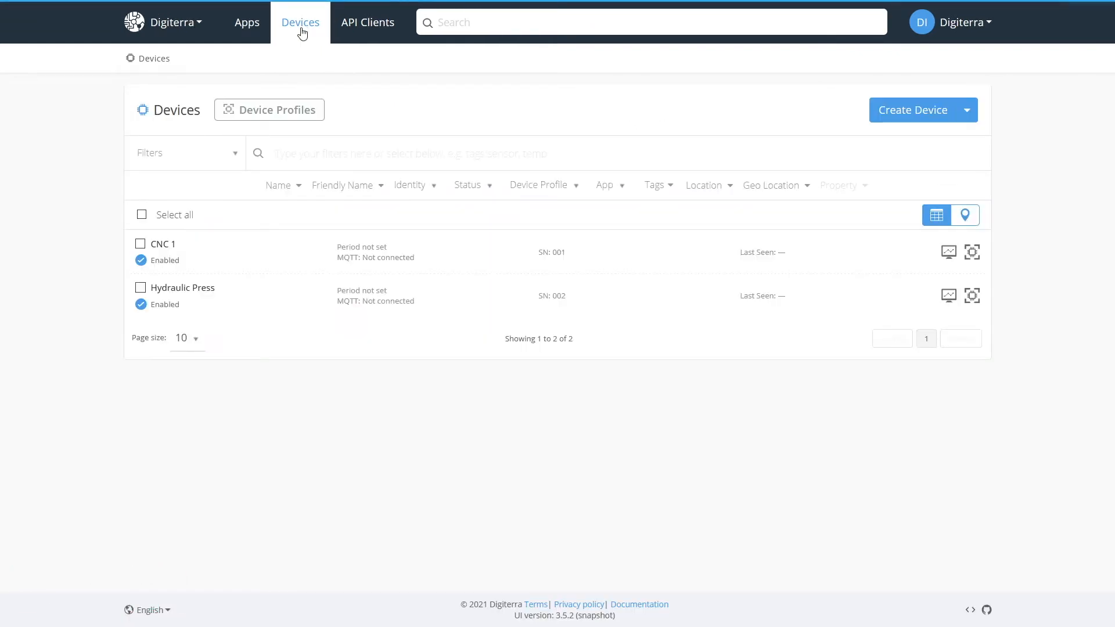
{"action": "left_click", "coordinate": [167, 248]}
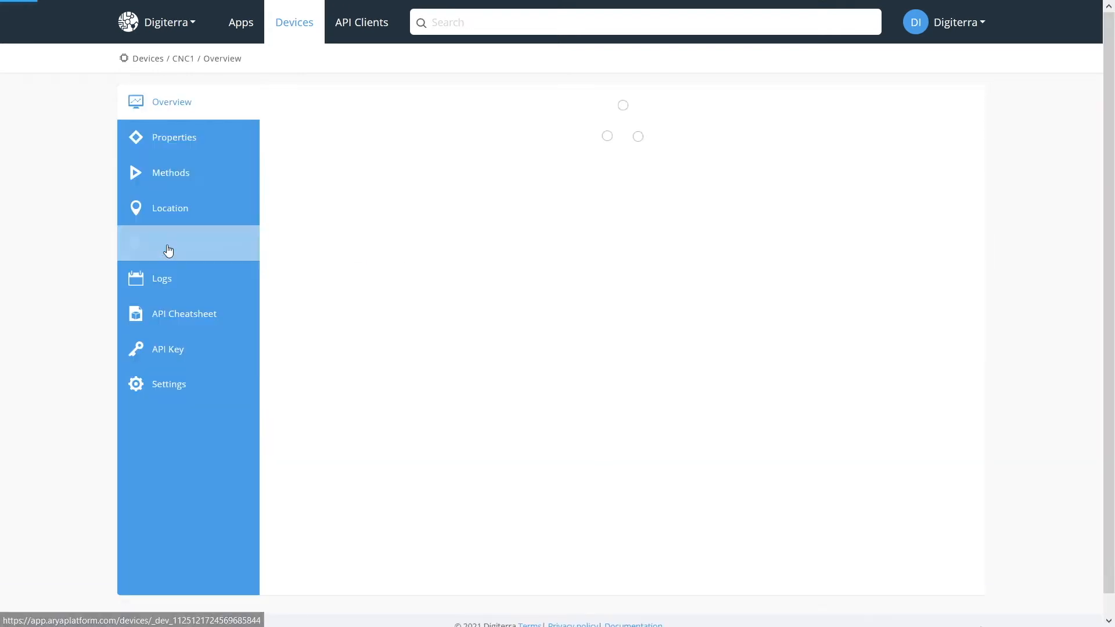
{"action": "left_click", "coordinate": [206, 210]}
{"action": "left_click", "coordinate": [380, 158]}
{"action": "type", "text": "Masla"}
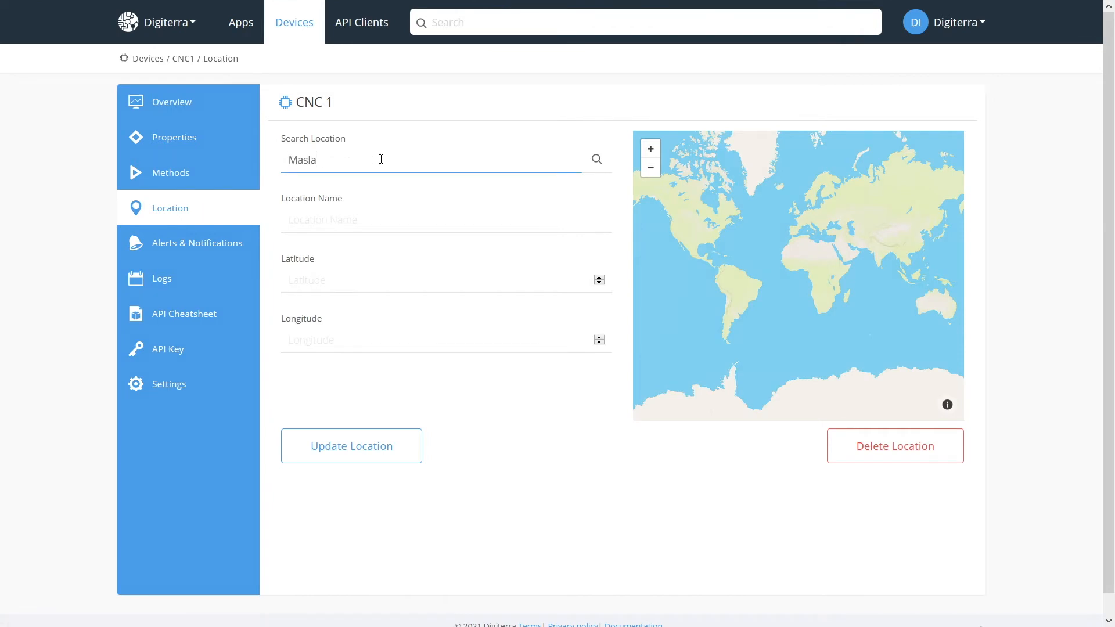
{"action": "type", "text": "k Meydan Street Beybi Giz Plaza N"}
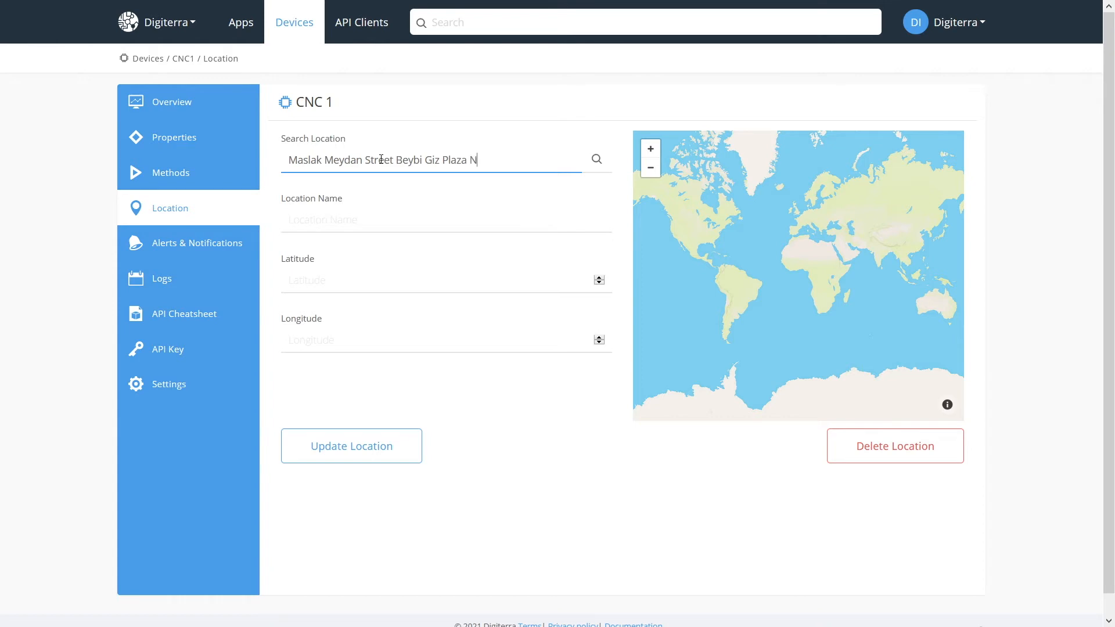
{"action": "type", "text": "o:1, İstanbul"}
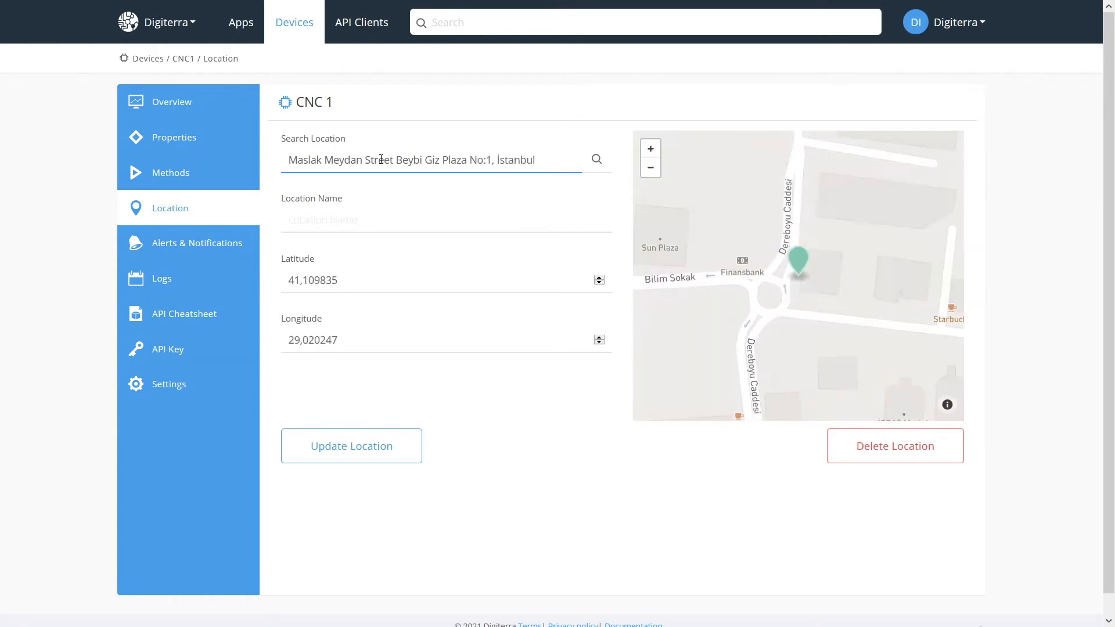
{"action": "left_click", "coordinate": [364, 452]}
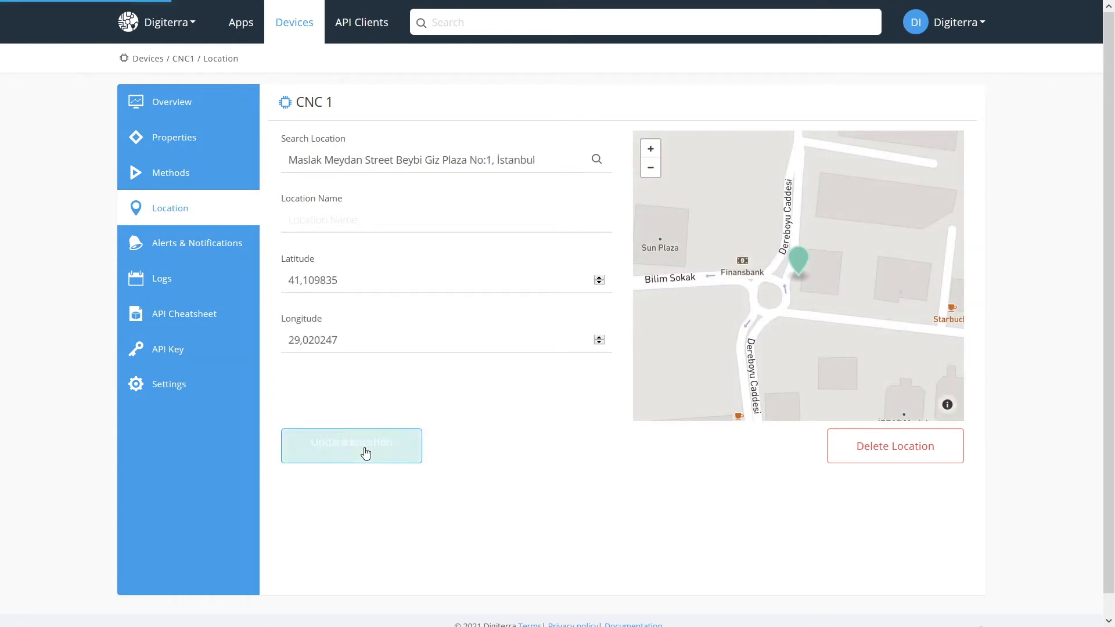
Set the Hydraulic Press device's location by searching for its street address in Villepinte, and save the update.
{"action": "left_click", "coordinate": [312, 30]}
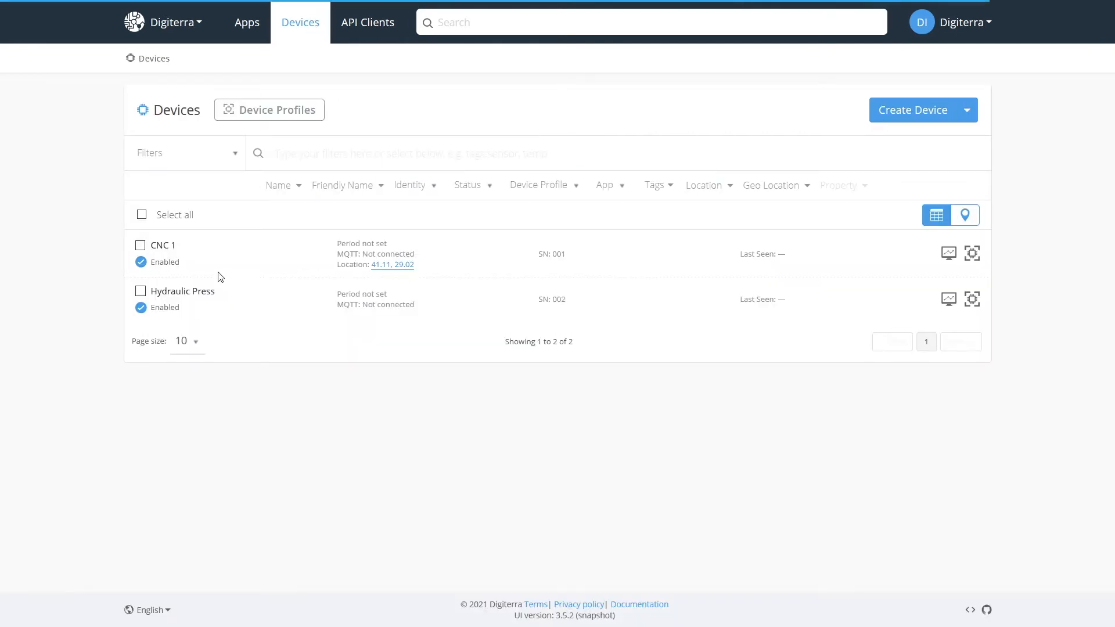
{"action": "left_click", "coordinate": [199, 293]}
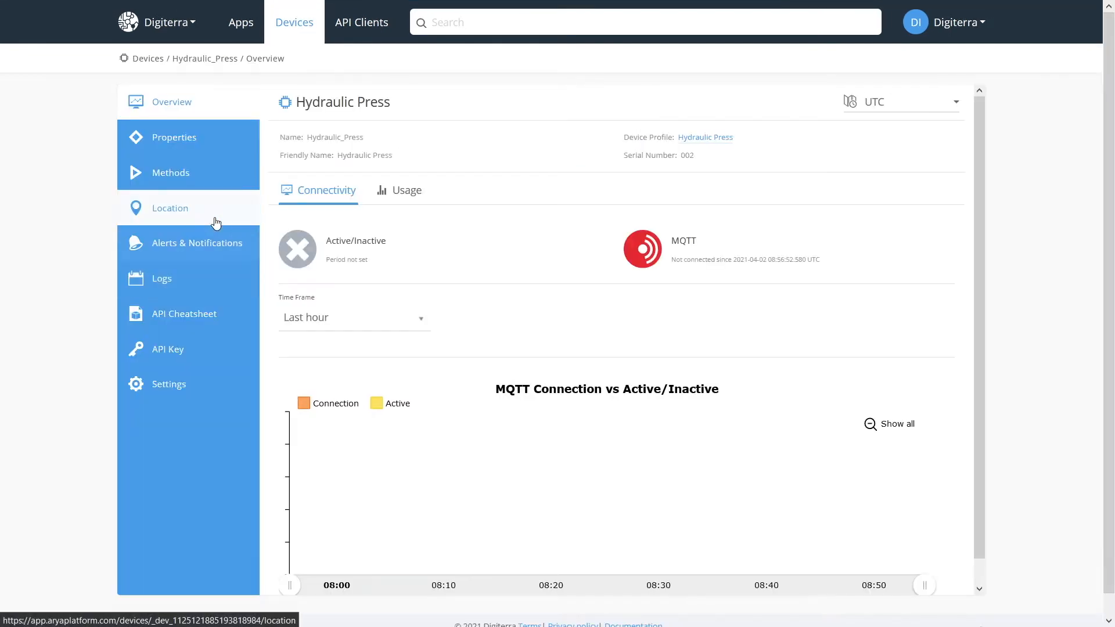
{"action": "left_click", "coordinate": [216, 217]}
{"action": "left_click", "coordinate": [386, 168]}
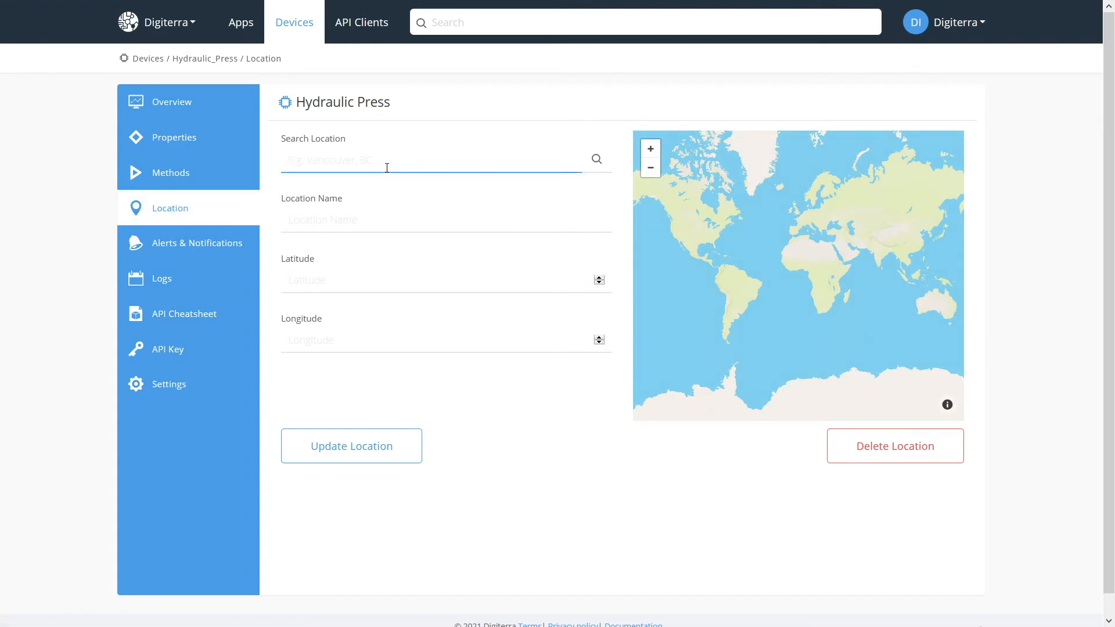
{"action": "key", "text": "ctrl+v"}
{"action": "left_click", "coordinate": [596, 164]}
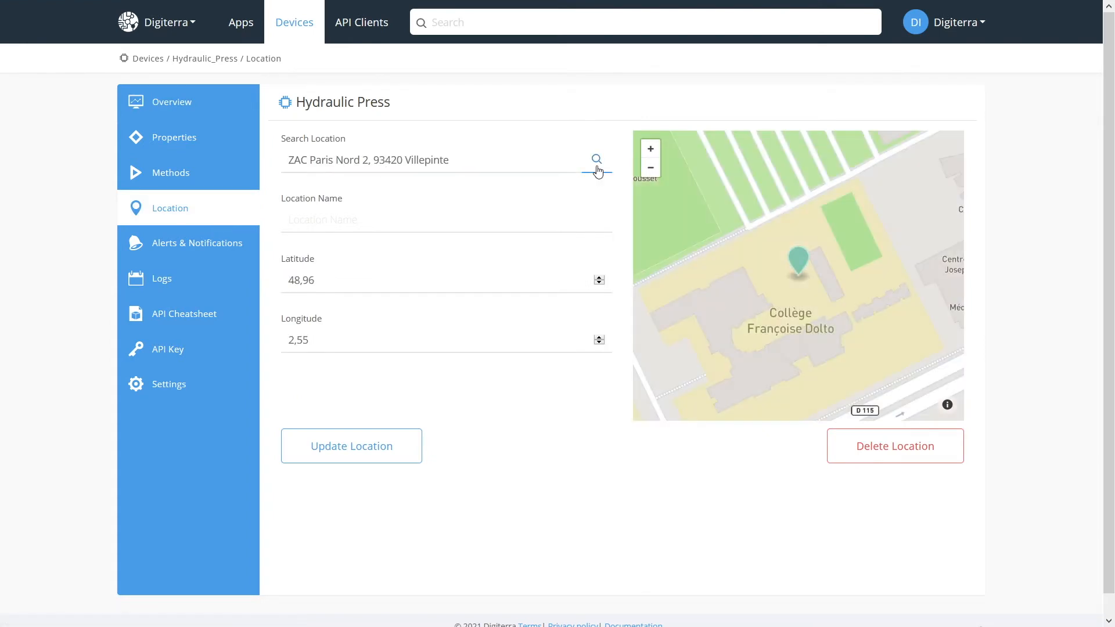
{"action": "left_click", "coordinate": [381, 455]}
Show all devices on the map and examine the markers near Istanbul and Paris.
{"action": "left_click", "coordinate": [305, 29]}
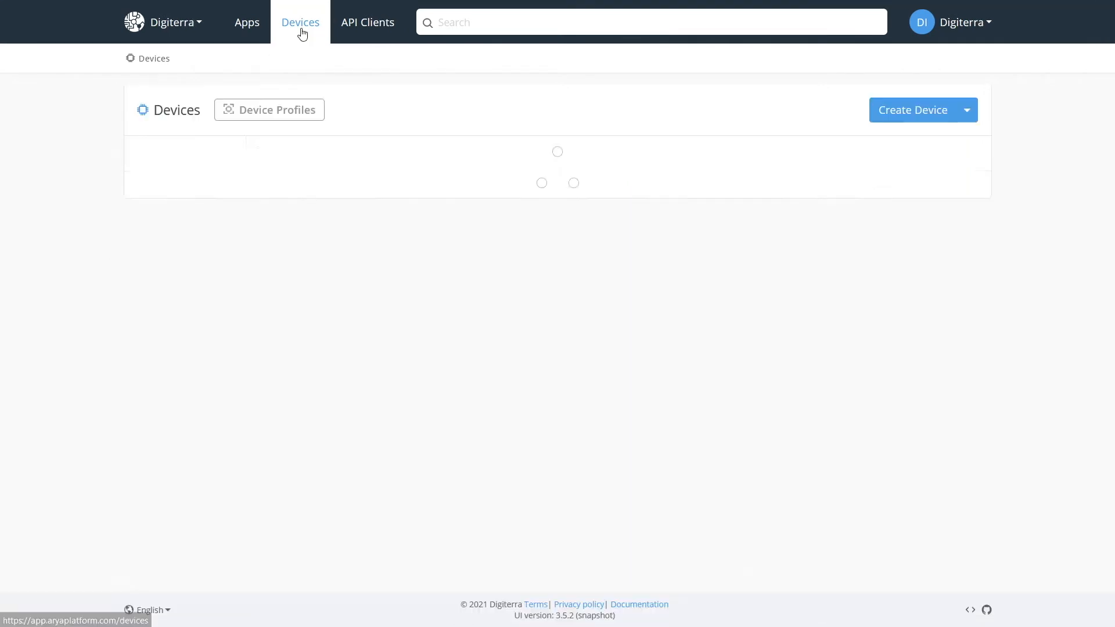
{"action": "left_click", "coordinate": [965, 215]}
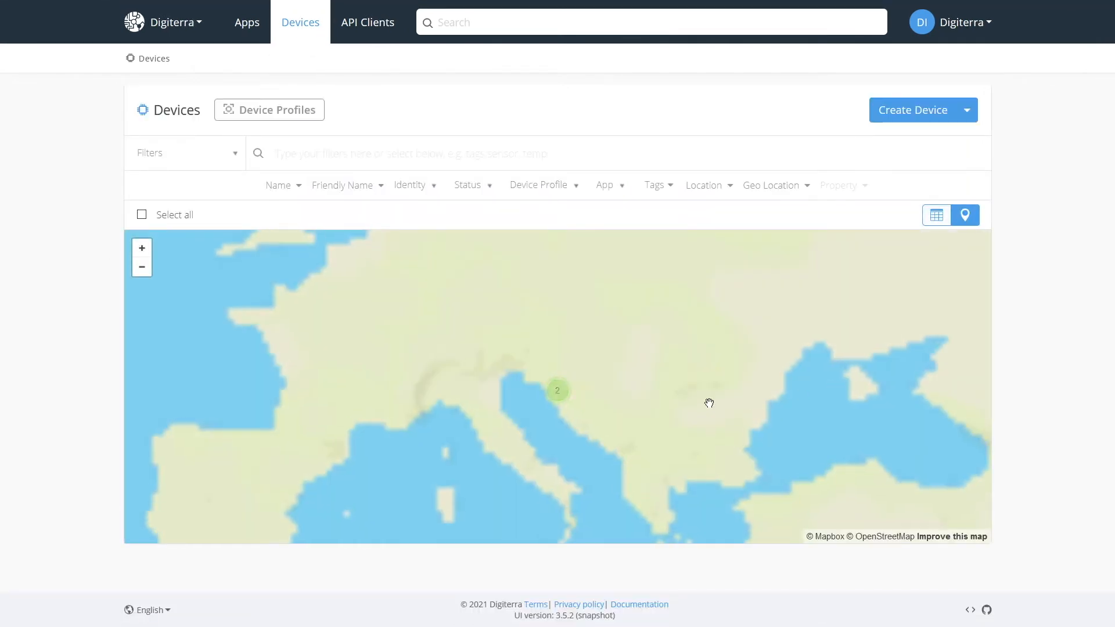
{"action": "left_click", "coordinate": [778, 473]}
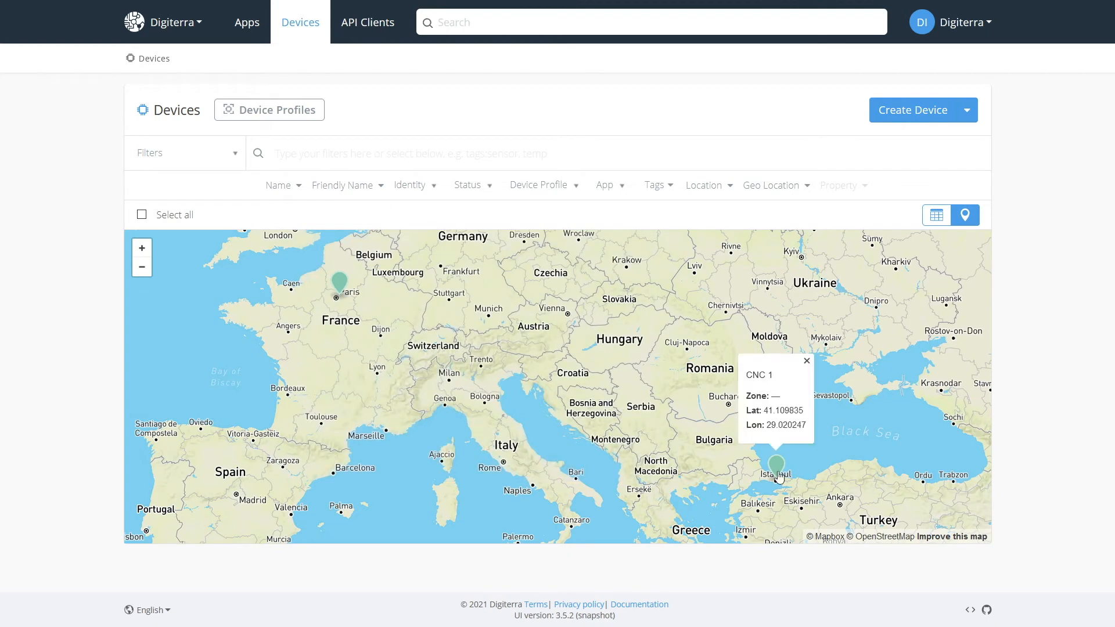
{"action": "left_click", "coordinate": [339, 284]}
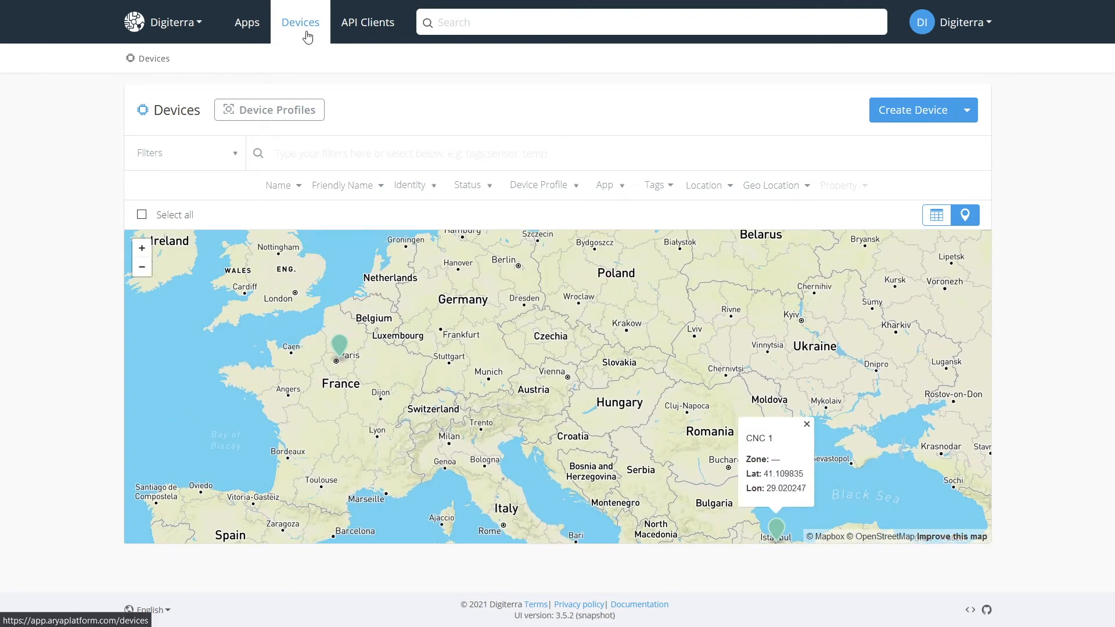
Start a device-level alert for CNC 1 named TemperatureAlert with Temperature as its trigger property.
{"action": "left_click", "coordinate": [308, 37]}
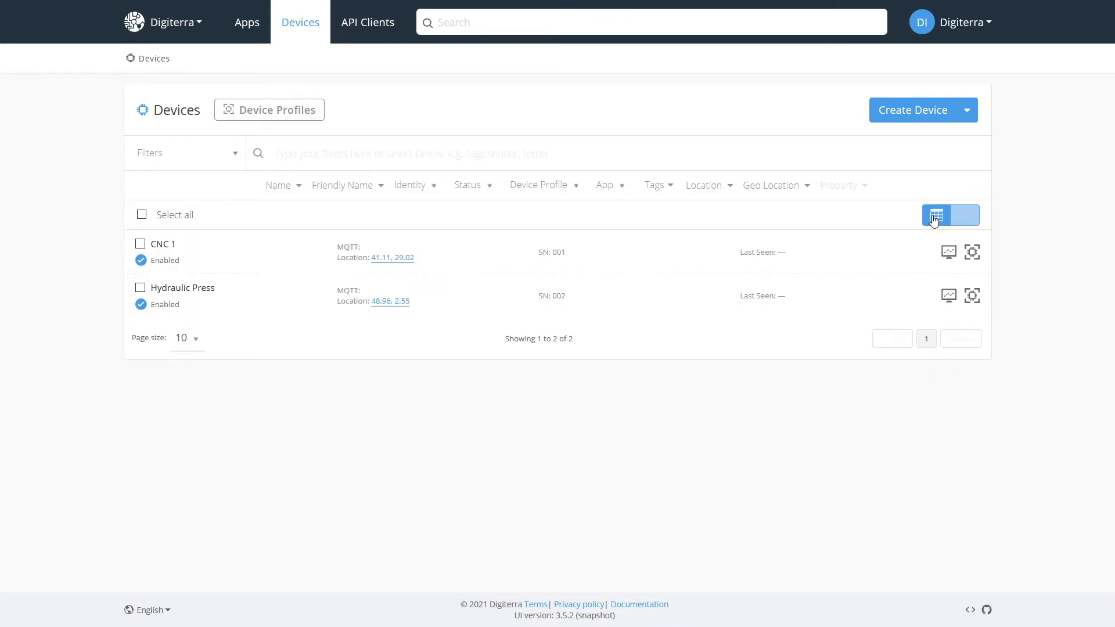
{"action": "left_click", "coordinate": [179, 249]}
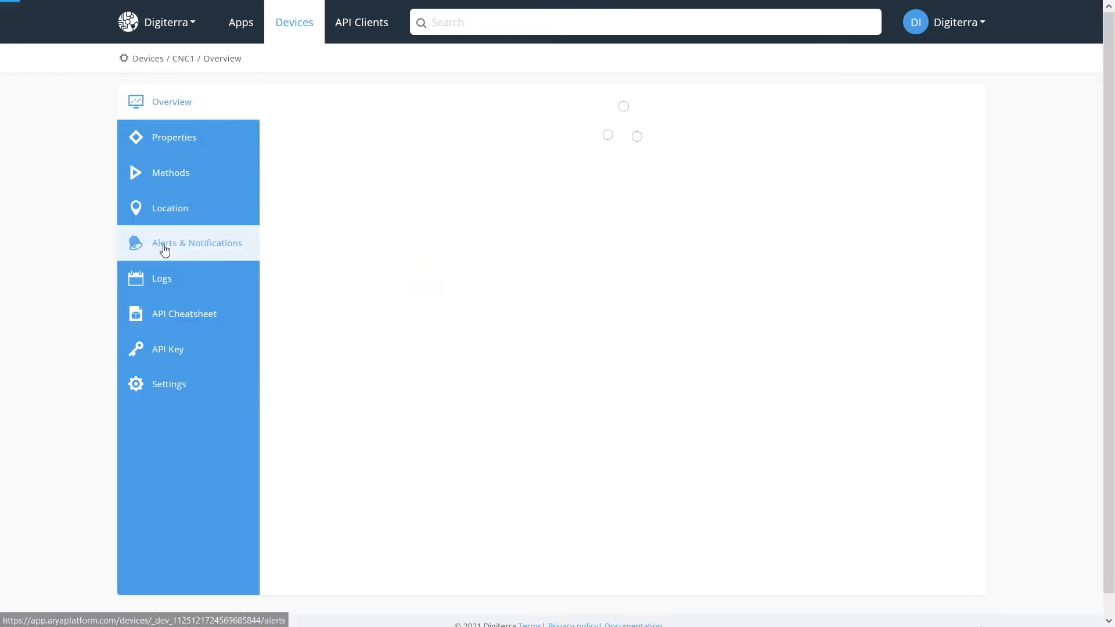
{"action": "left_click", "coordinate": [203, 254]}
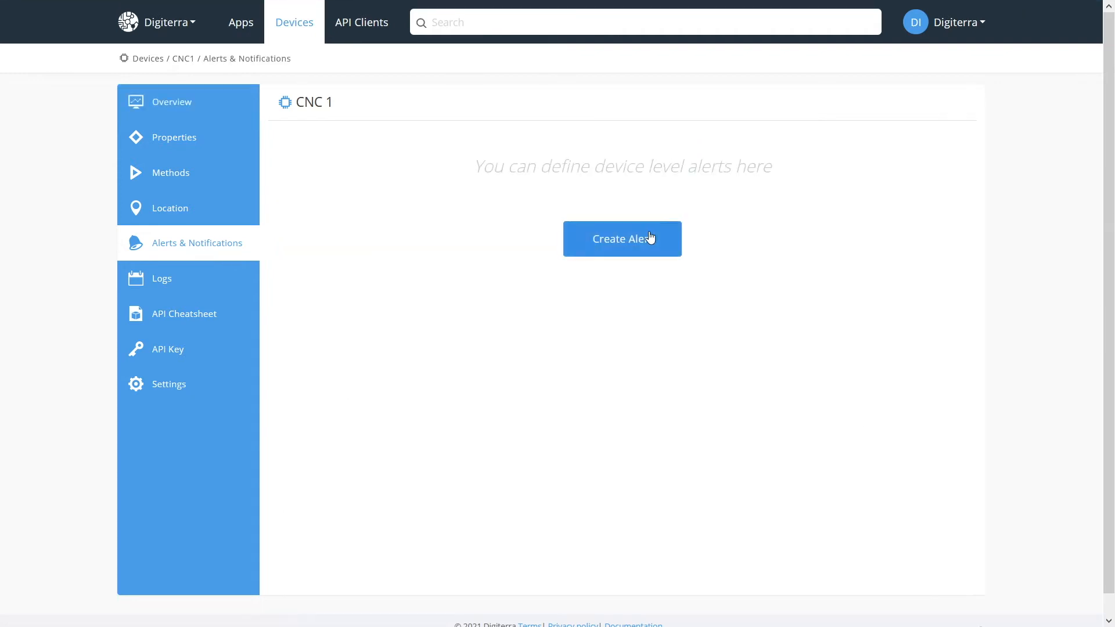
{"action": "left_click", "coordinate": [639, 248]}
{"action": "type", "text": "TemperatureAlert"}
{"action": "key", "text": "Tab"}
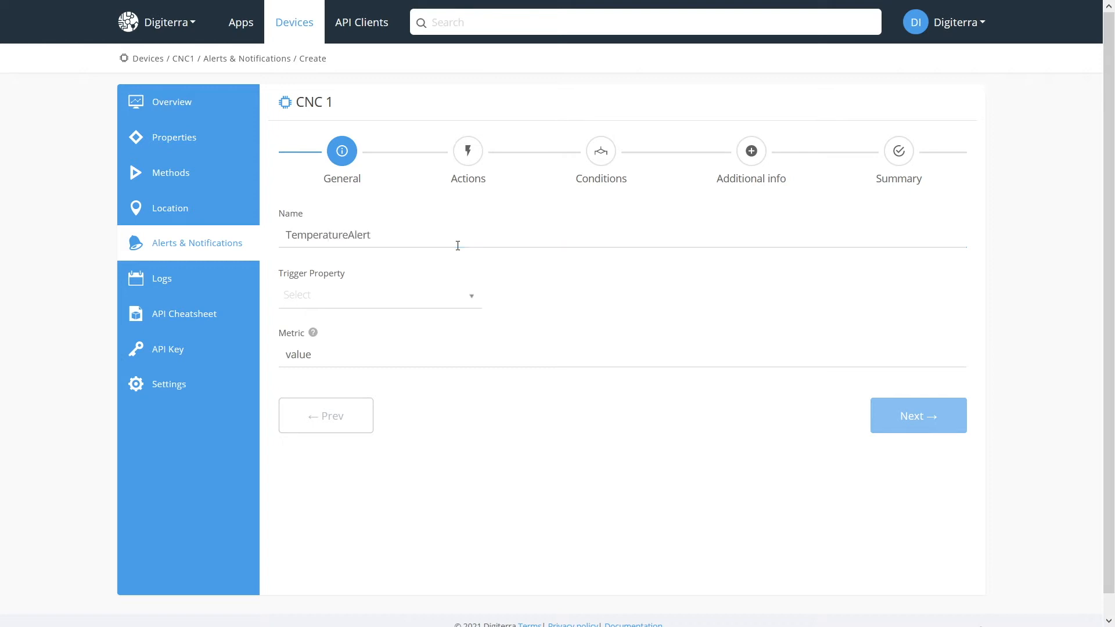
{"action": "left_click", "coordinate": [388, 294]}
{"action": "scroll", "coordinate": [355, 459], "scroll_direction": "down", "scroll_amount": 1}
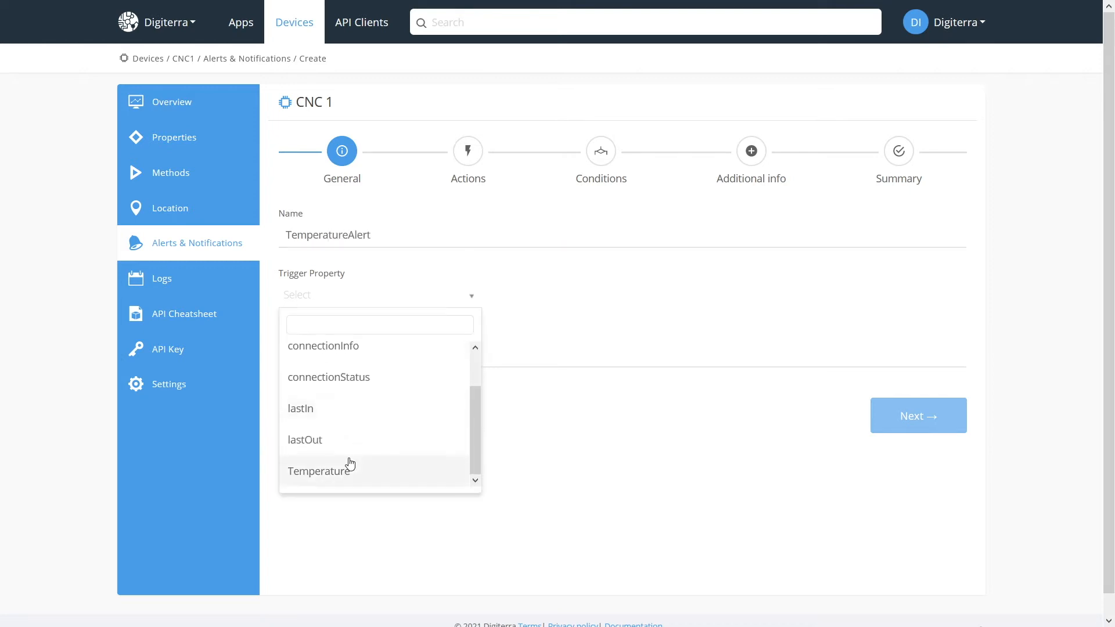
{"action": "left_click", "coordinate": [350, 465]}
Set the alert's metric to avg(10min) and proceed to the alert's actions.
{"action": "mouse_move", "coordinate": [314, 334]}
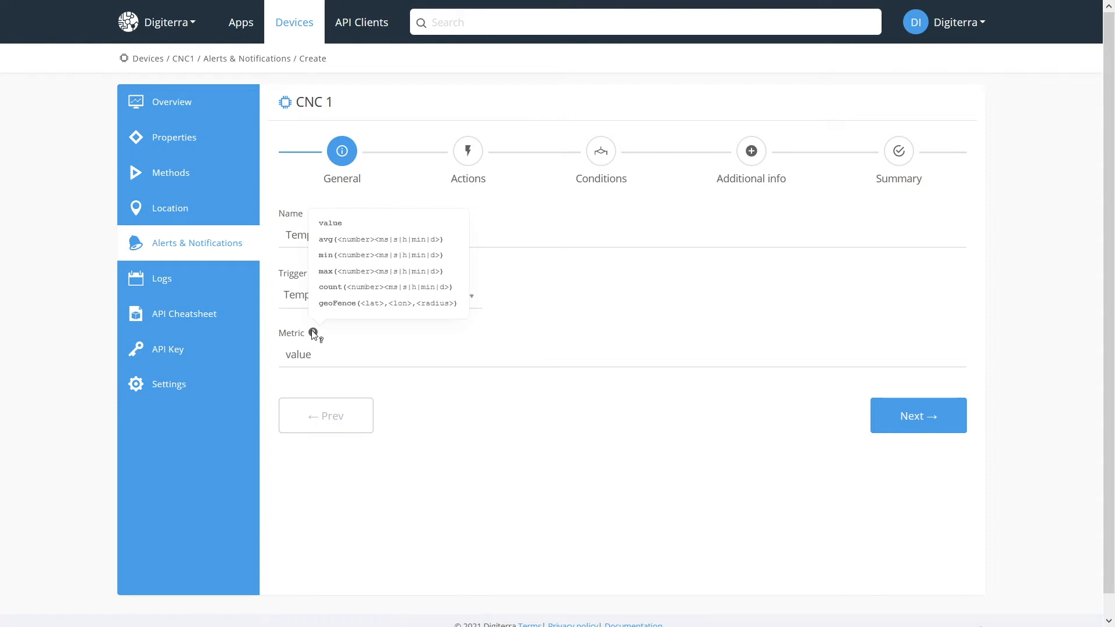
{"action": "left_click_drag", "start_coordinate": [320, 355], "coordinate": [280, 356]}
{"action": "type", "text": "avg("}
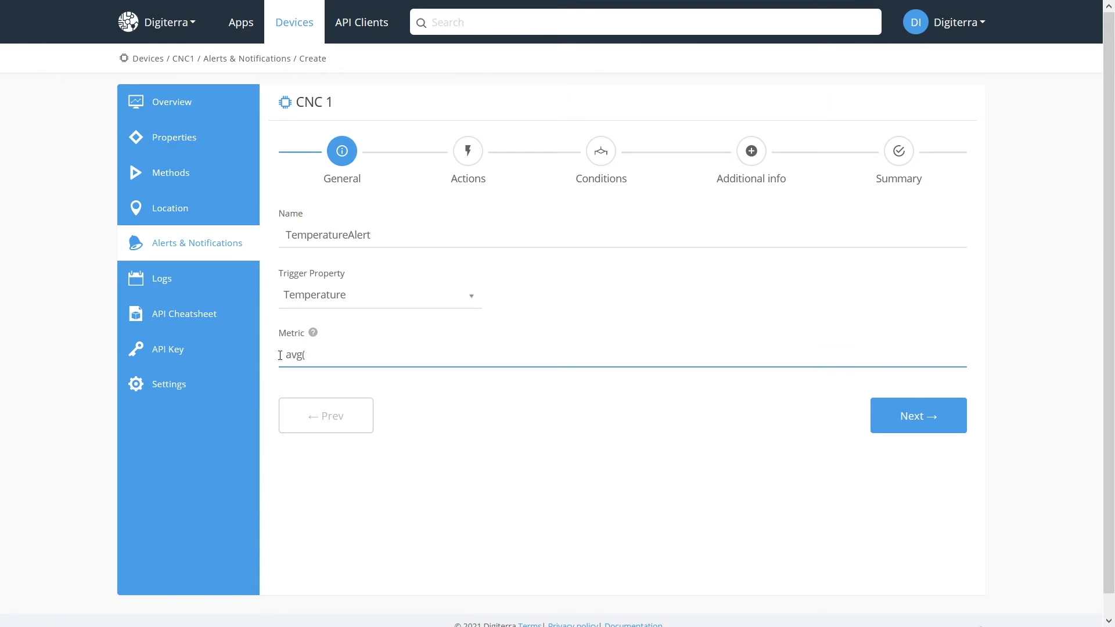
{"action": "type", "text": "10min)"}
{"action": "left_click", "coordinate": [917, 416]}
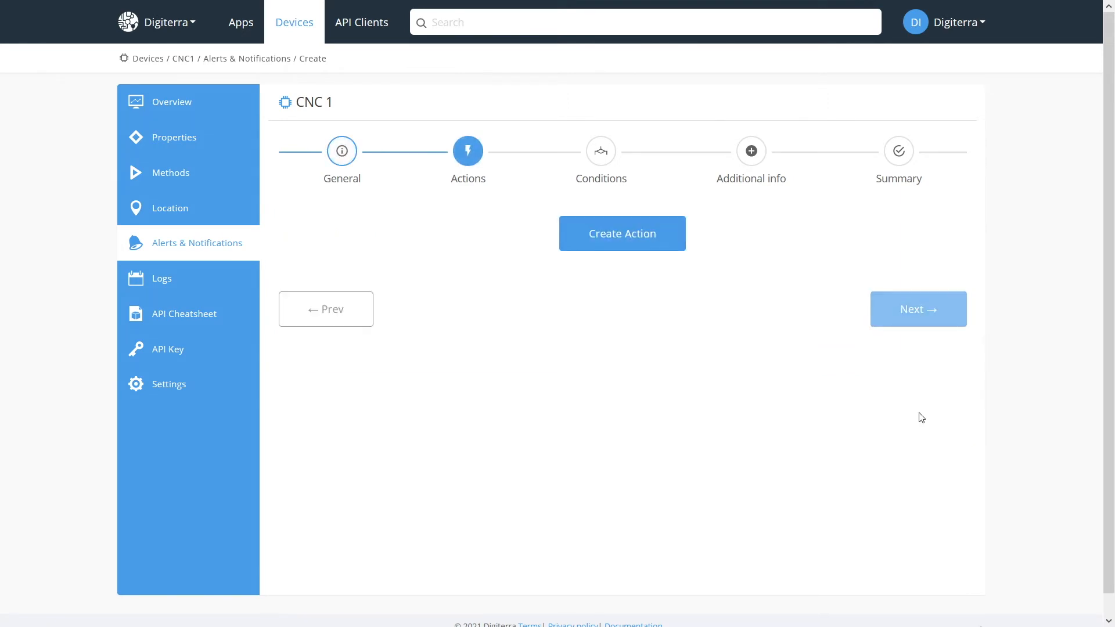
Start a new alert action named EmailMe with Email as its type.
{"action": "left_click", "coordinate": [625, 238]}
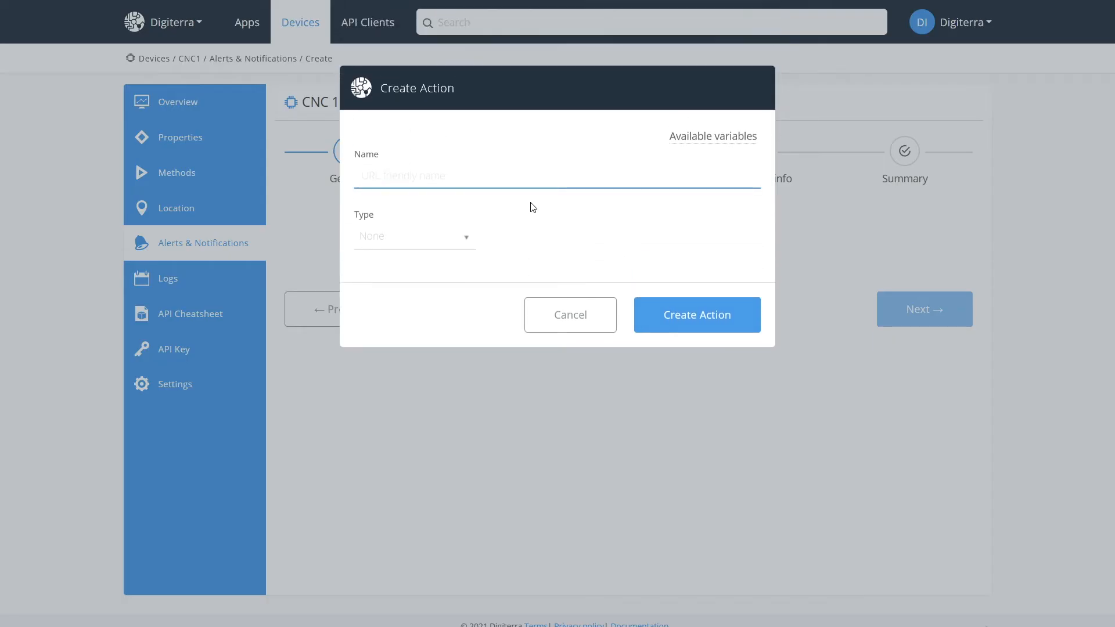
{"action": "type", "text": "Emai"}
{"action": "key", "text": "Down"}
{"action": "key", "text": "Down"}
{"action": "key", "text": "Down"}
{"action": "key", "text": "Return"}
{"action": "left_click", "coordinate": [399, 238]}
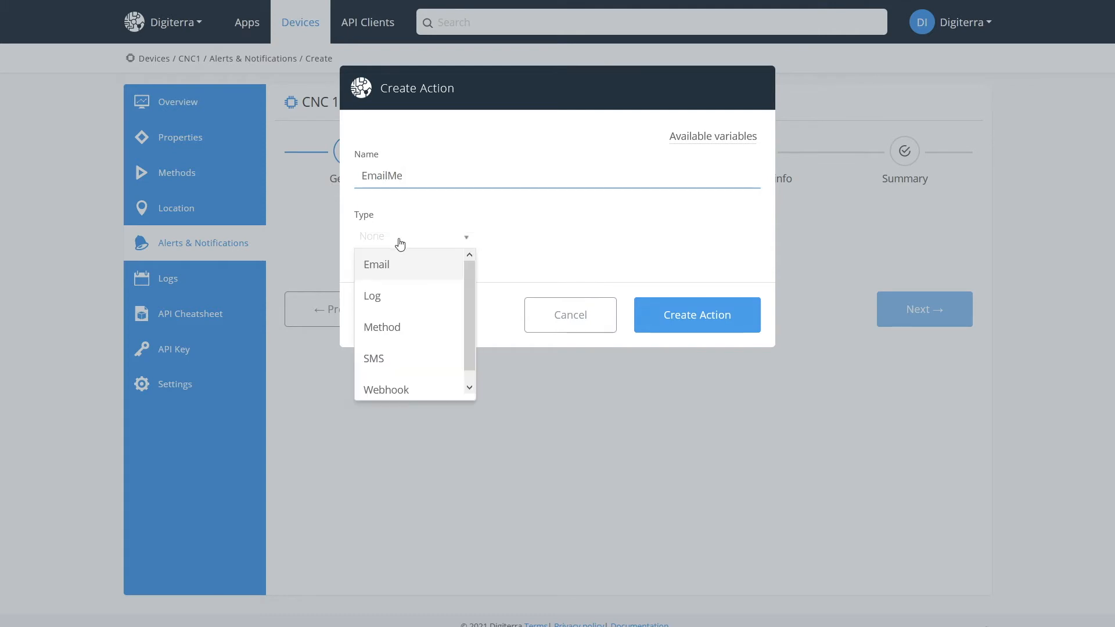
{"action": "left_click", "coordinate": [400, 264]}
Fill in the recipient's e-mail address and set the subject to "${alert.name} Triggered!".
{"action": "left_click", "coordinate": [407, 295]}
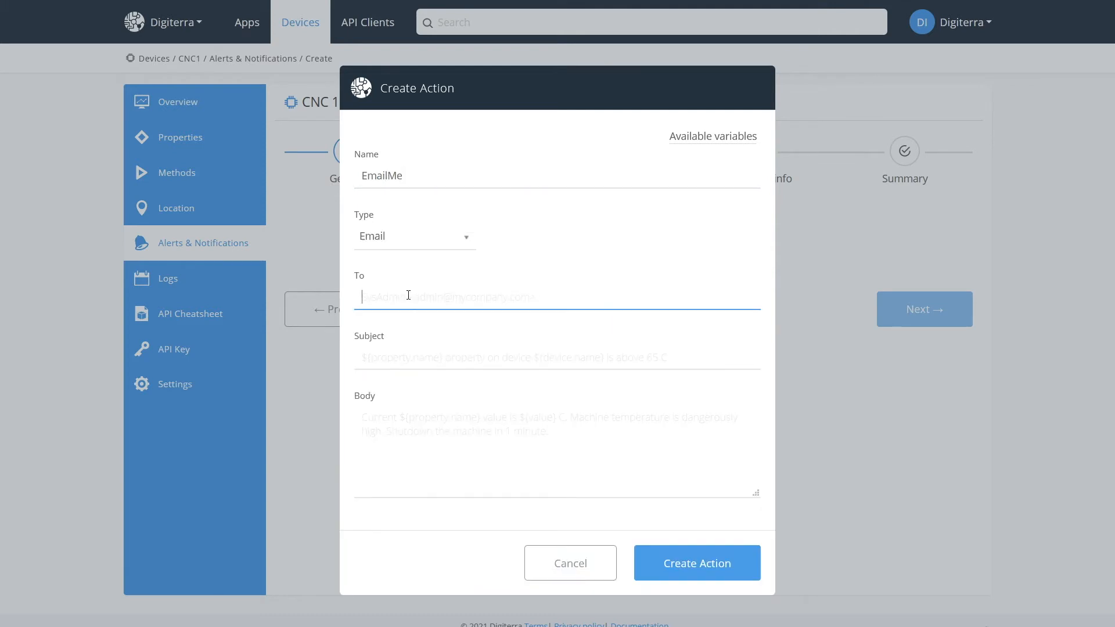
{"action": "type", "text": "in"}
{"action": "key", "text": "Down"}
{"action": "key", "text": "Return"}
{"action": "left_click", "coordinate": [421, 361]}
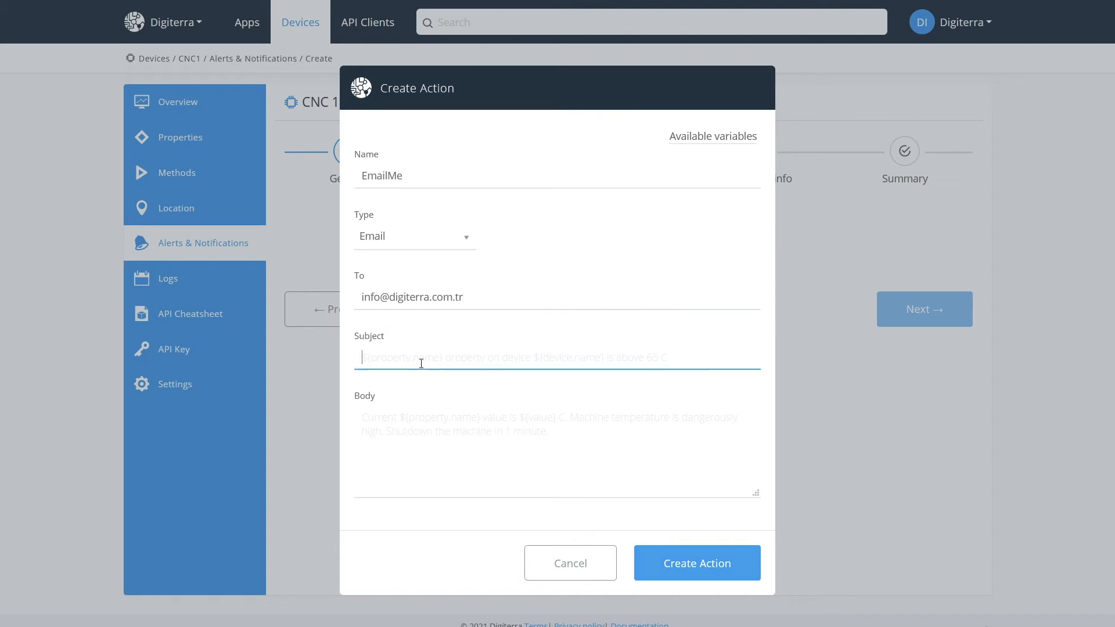
{"action": "type", "text": "${"}
{"action": "key", "text": "Down"}
{"action": "key", "text": "Down"}
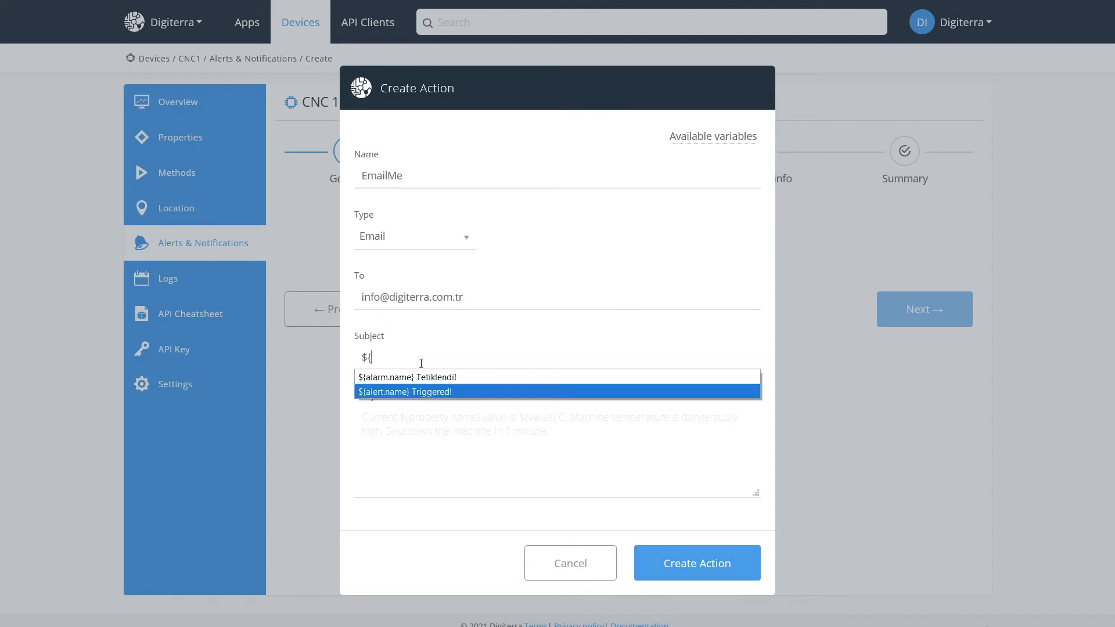
{"action": "key", "text": "Return"}
Write the e-mail body as "Current ${property.name}'s value is ${value} C.".
{"action": "left_click", "coordinate": [443, 455]}
{"action": "type", "text": "Current ${property"}
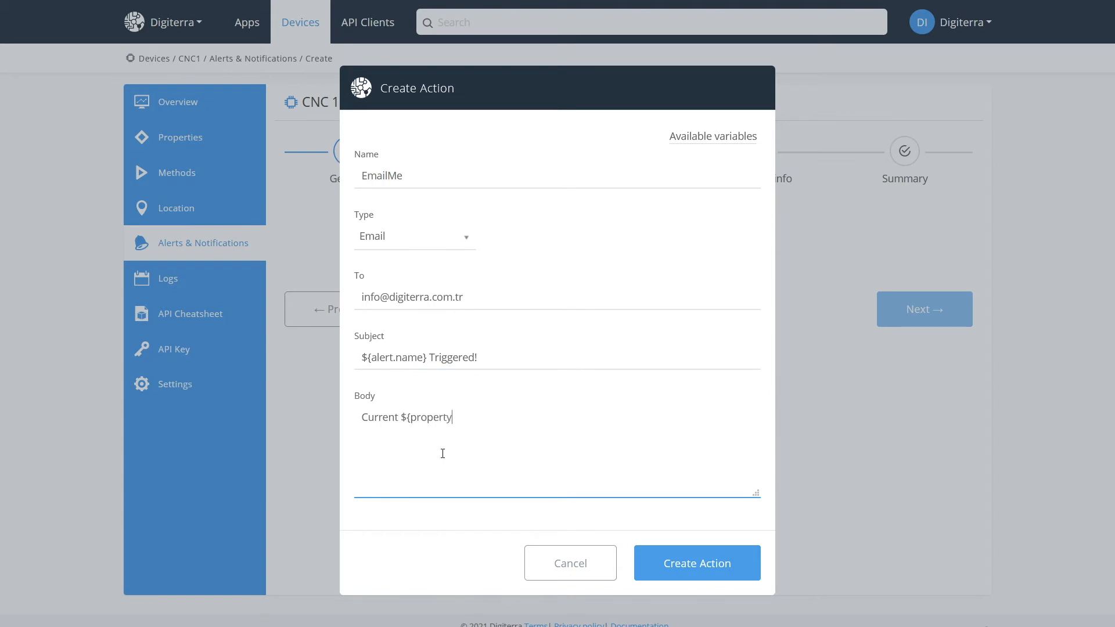
{"action": "type", "text": ".name}'s value is ${value} C."}
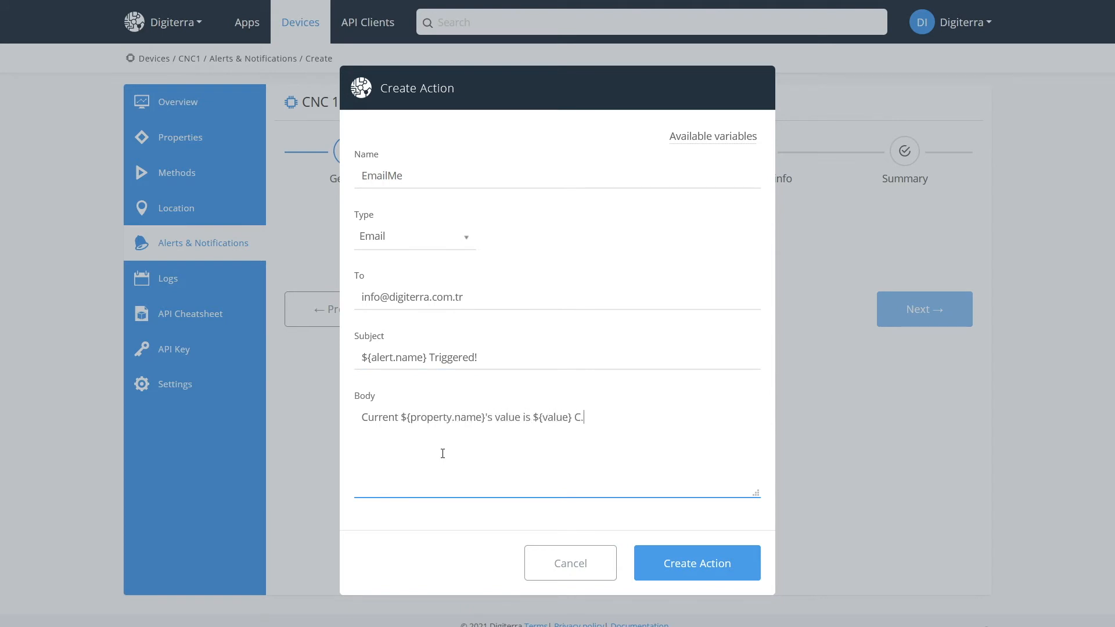
Check the alert name, property name and value entries among the available variables, and create the EmailMe action.
{"action": "left_click", "coordinate": [735, 141]}
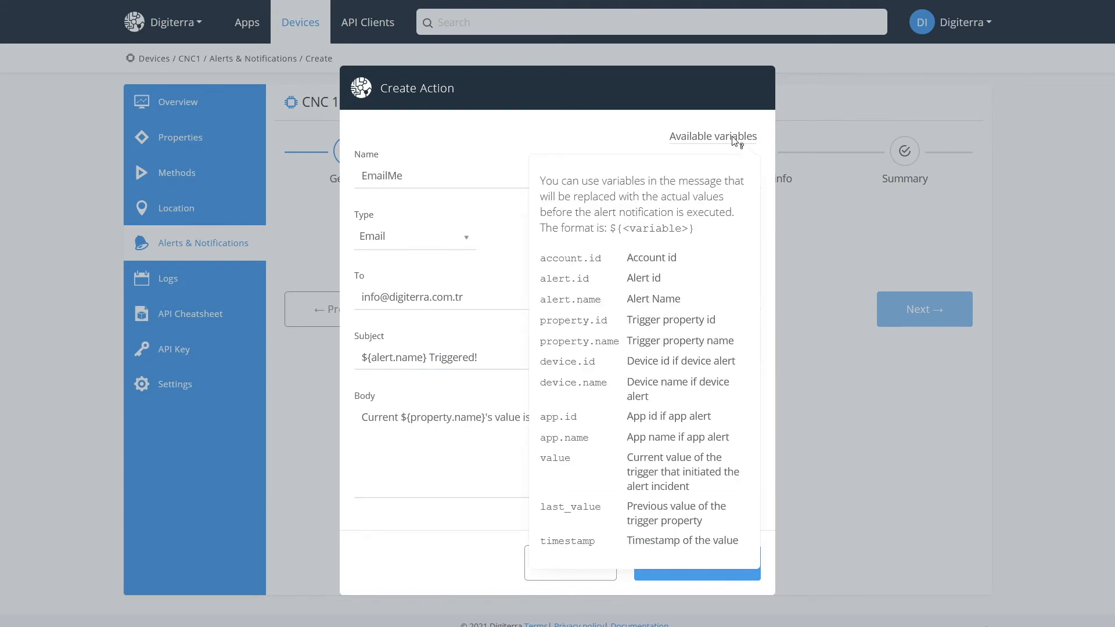
{"action": "left_click_drag", "start_coordinate": [627, 299], "coordinate": [670, 304]}
{"action": "left_click_drag", "start_coordinate": [627, 341], "coordinate": [719, 343]}
{"action": "left_click_drag", "start_coordinate": [627, 458], "coordinate": [700, 473]}
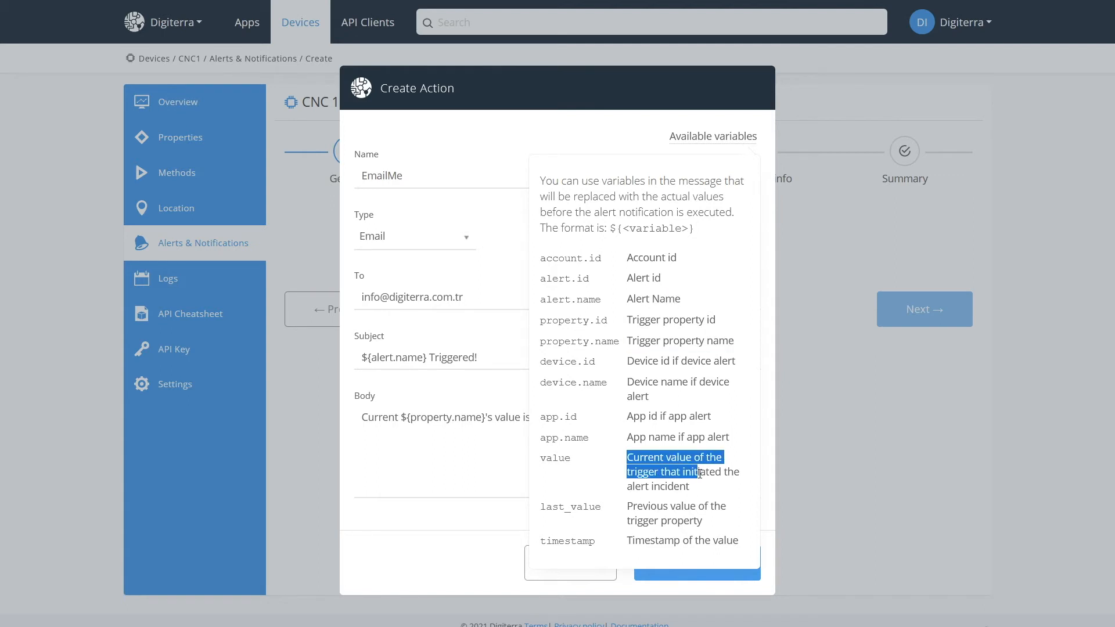
{"action": "left_click", "coordinate": [497, 492]}
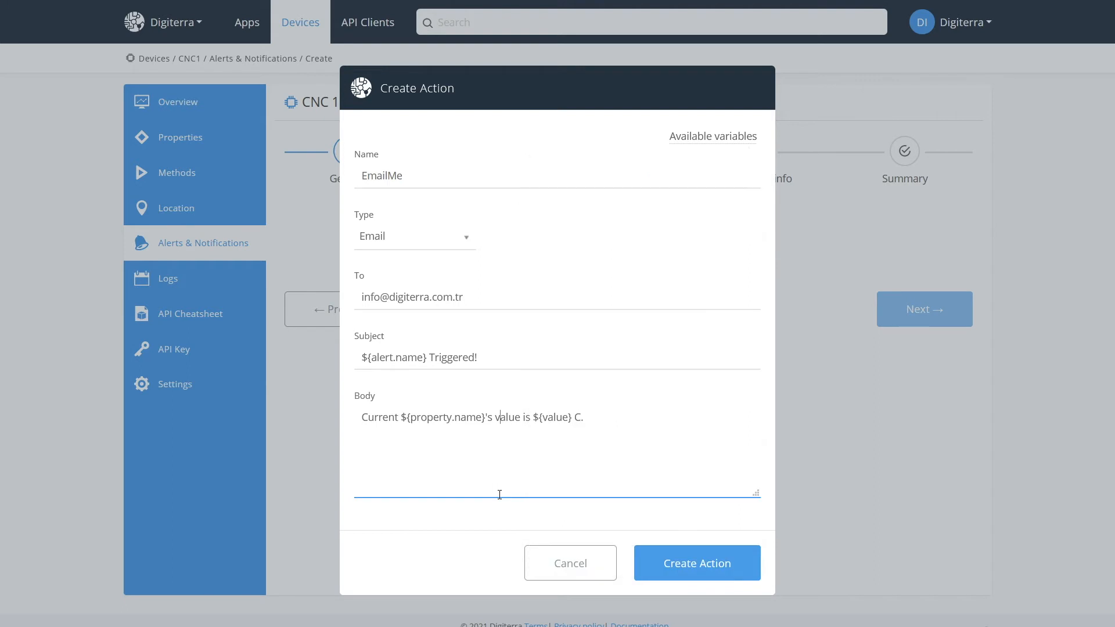
{"action": "left_click", "coordinate": [695, 564]}
Start another action named SlackMe with Webhook as its type.
{"action": "left_click", "coordinate": [926, 220]}
{"action": "type", "text": "Sla"}
{"action": "left_click", "coordinate": [558, 202]}
{"action": "left_click", "coordinate": [443, 245]}
{"action": "scroll", "coordinate": [413, 348], "scroll_direction": "down", "scroll_amount": 1}
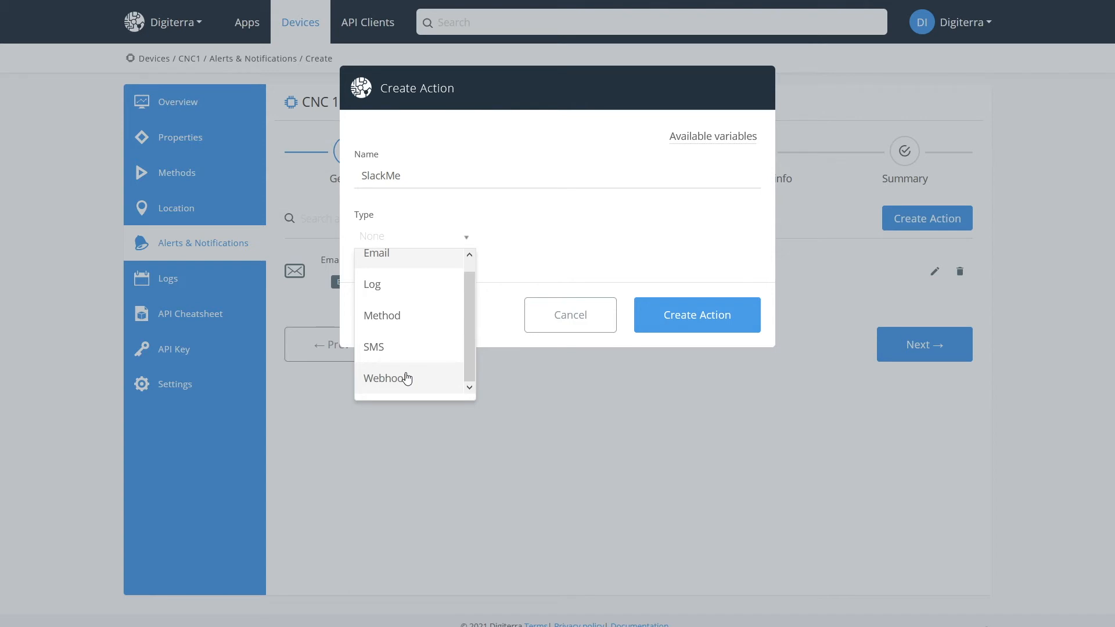
{"action": "left_click", "coordinate": [407, 379]}
Enter the Slack webhook URL for the SlackMe action.
{"action": "left_click", "coordinate": [417, 360]}
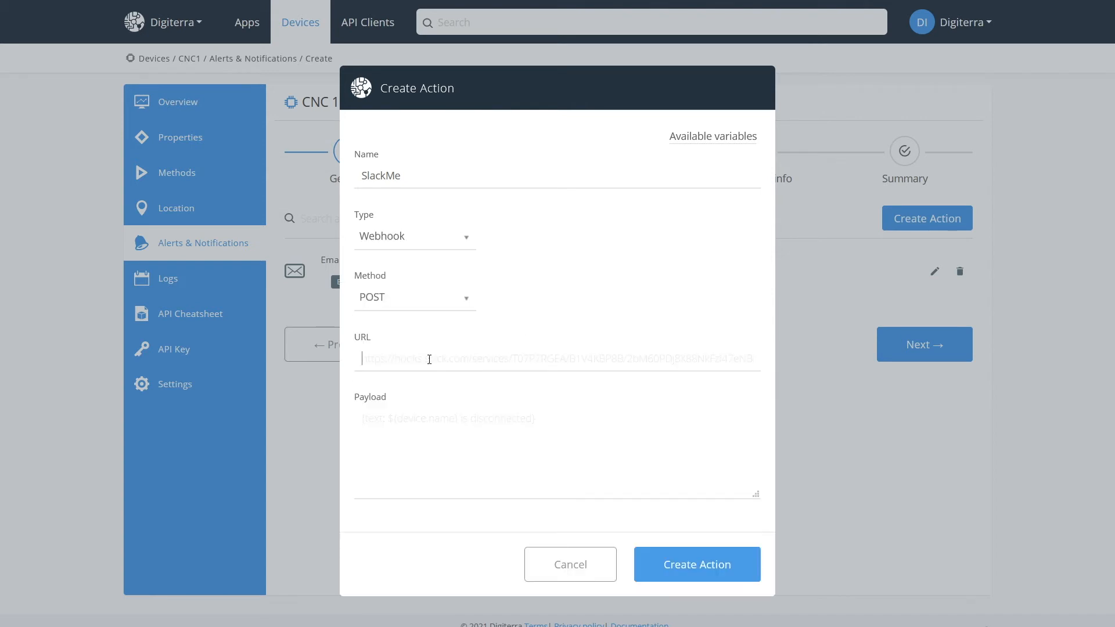
{"action": "left_click", "coordinate": [430, 359]}
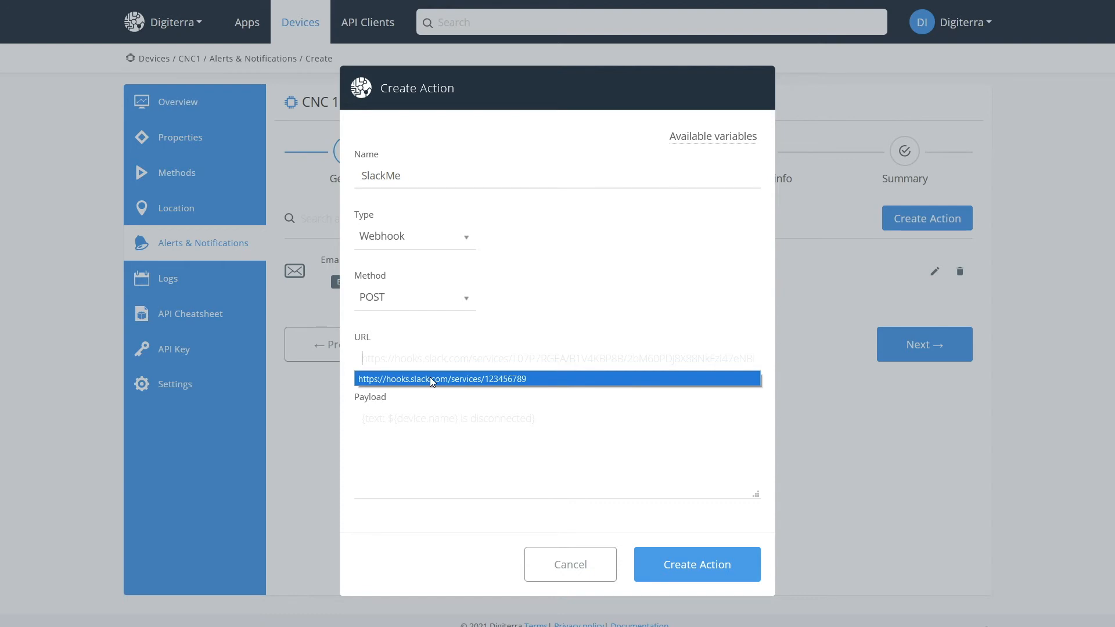
{"action": "left_click", "coordinate": [431, 380]}
Set the webhook payload to "{text: ${property.name}'s value is ${value} C}" and create the SlackMe action.
{"action": "left_click", "coordinate": [463, 468]}
{"action": "type", "text": "{text:"}
{"action": "type", "text": " ${property.name}'s value is"}
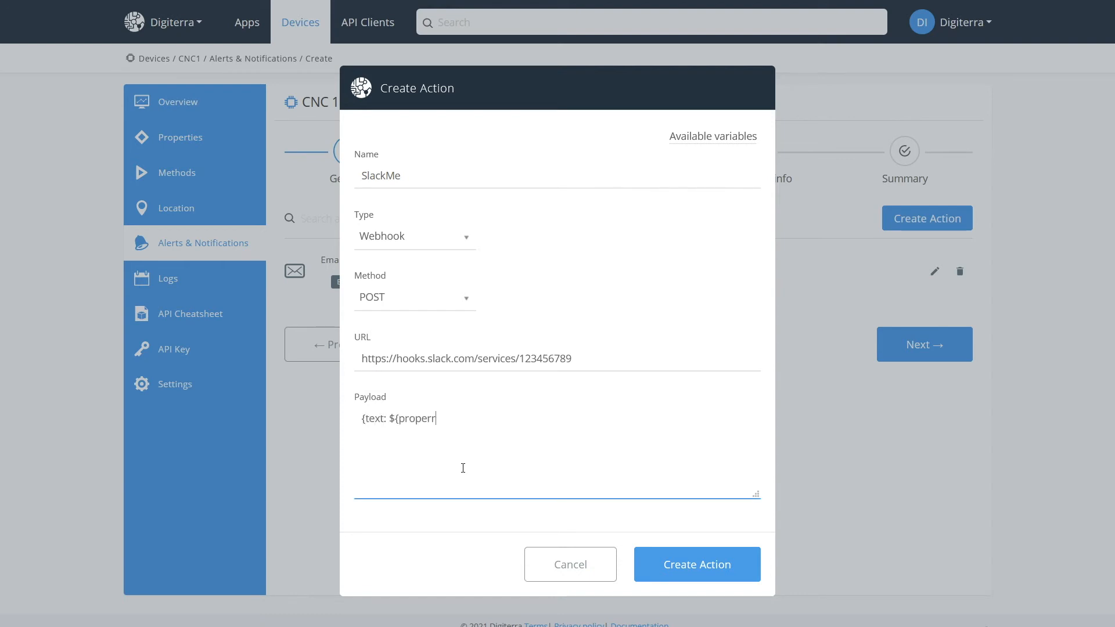
{"action": "type", "text": " ${valu"}
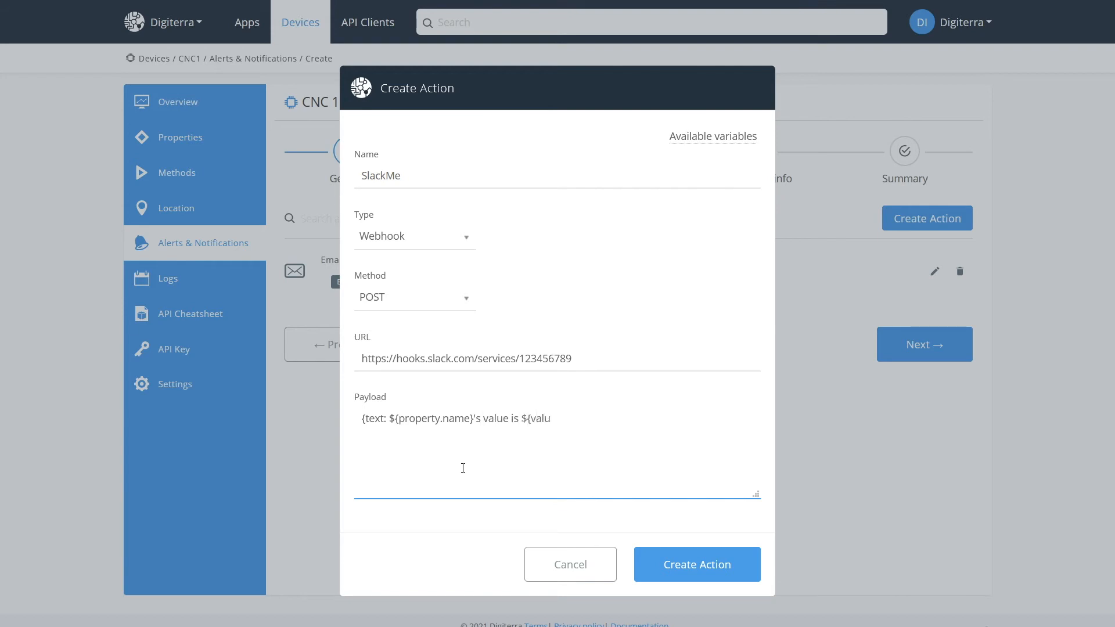
{"action": "type", "text": "e} C}"}
{"action": "left_click", "coordinate": [667, 566]}
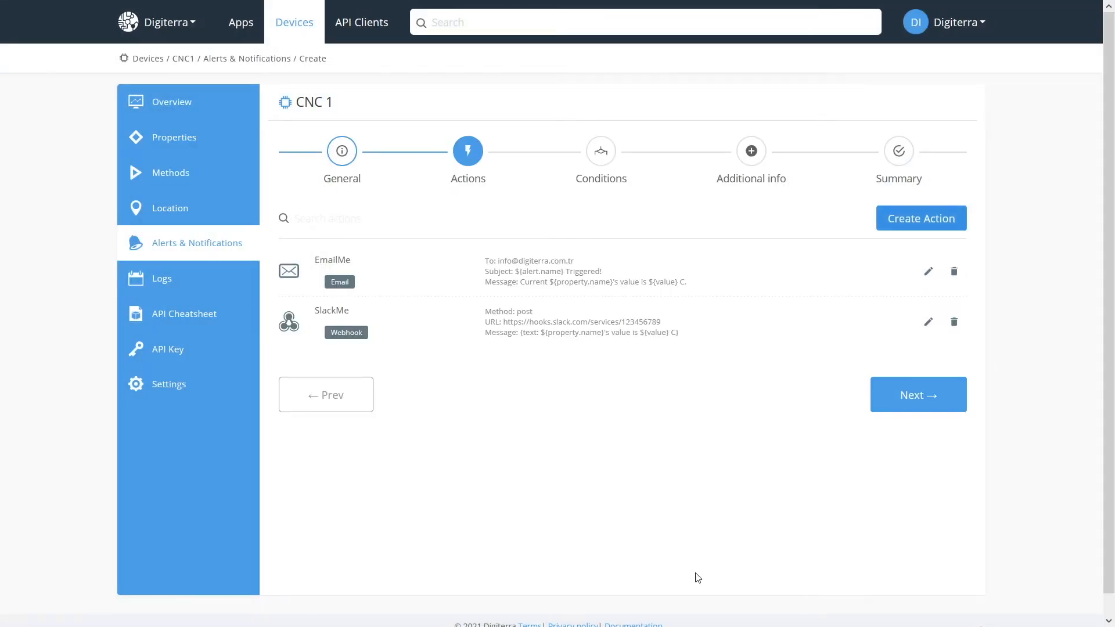
Start a third action named Shutdown with Method as its type.
{"action": "left_click", "coordinate": [926, 218]}
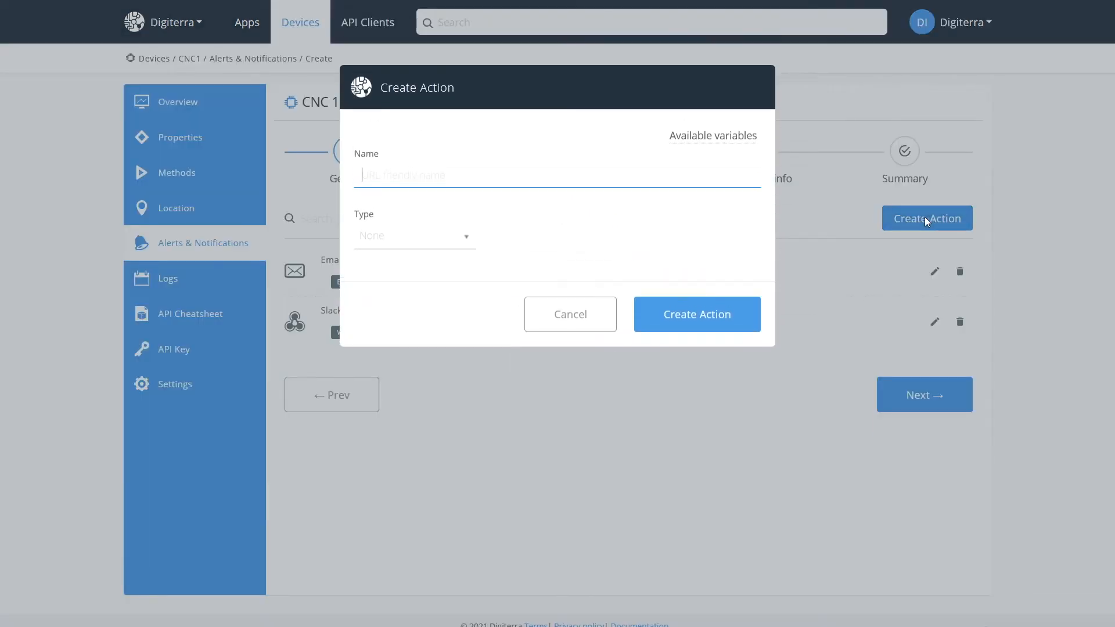
{"action": "type", "text": "Shu"}
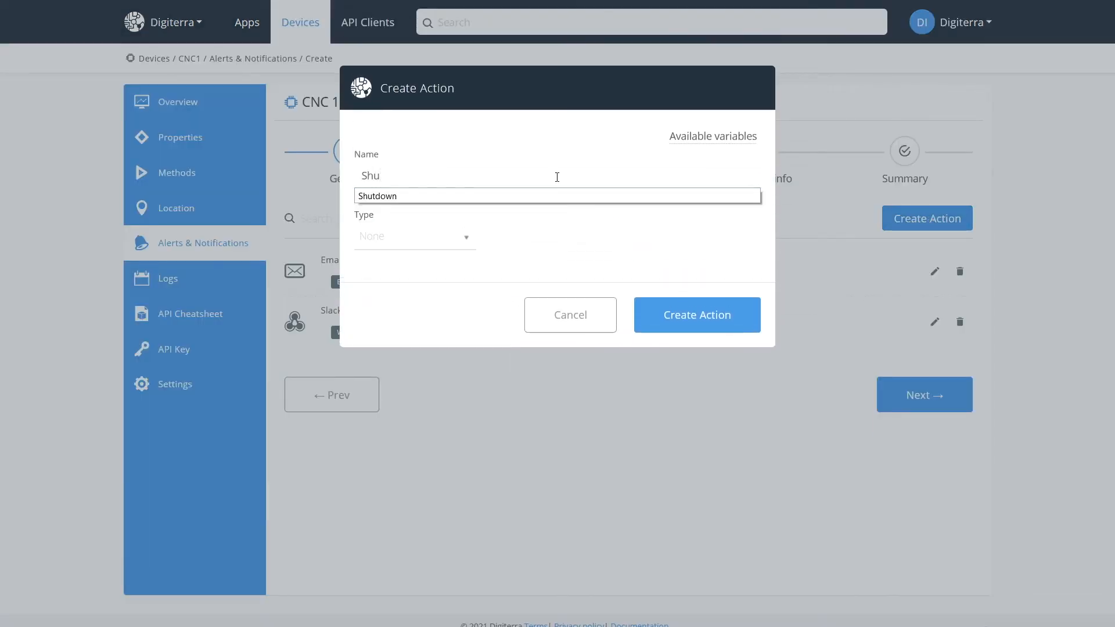
{"action": "key", "text": "Down"}
{"action": "key", "text": "Return"}
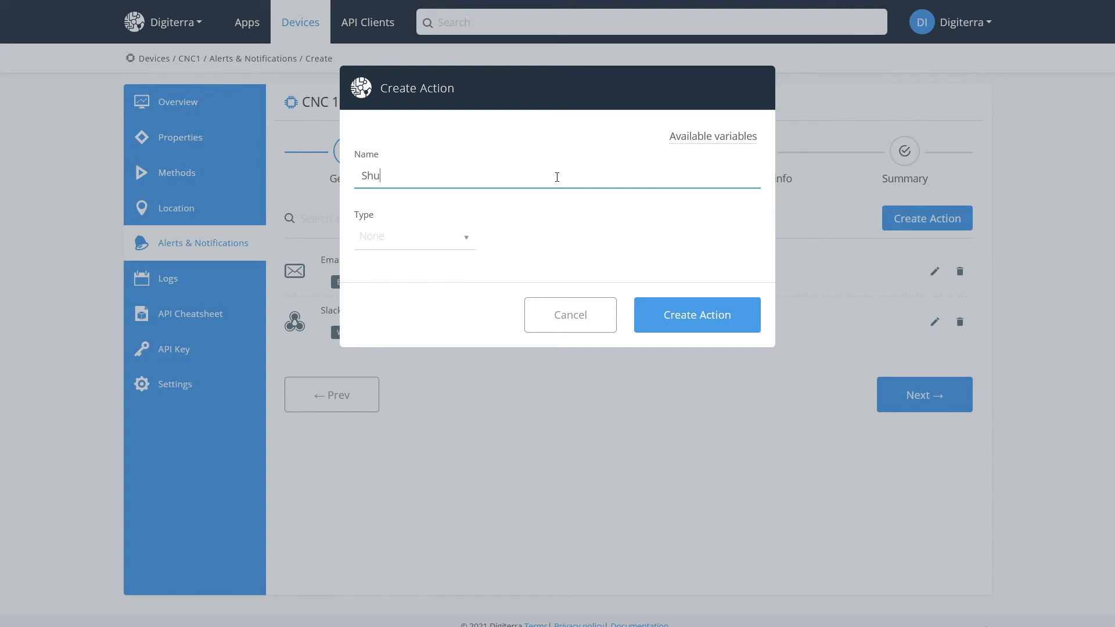
{"action": "left_click", "coordinate": [423, 242]}
{"action": "left_click", "coordinate": [410, 327]}
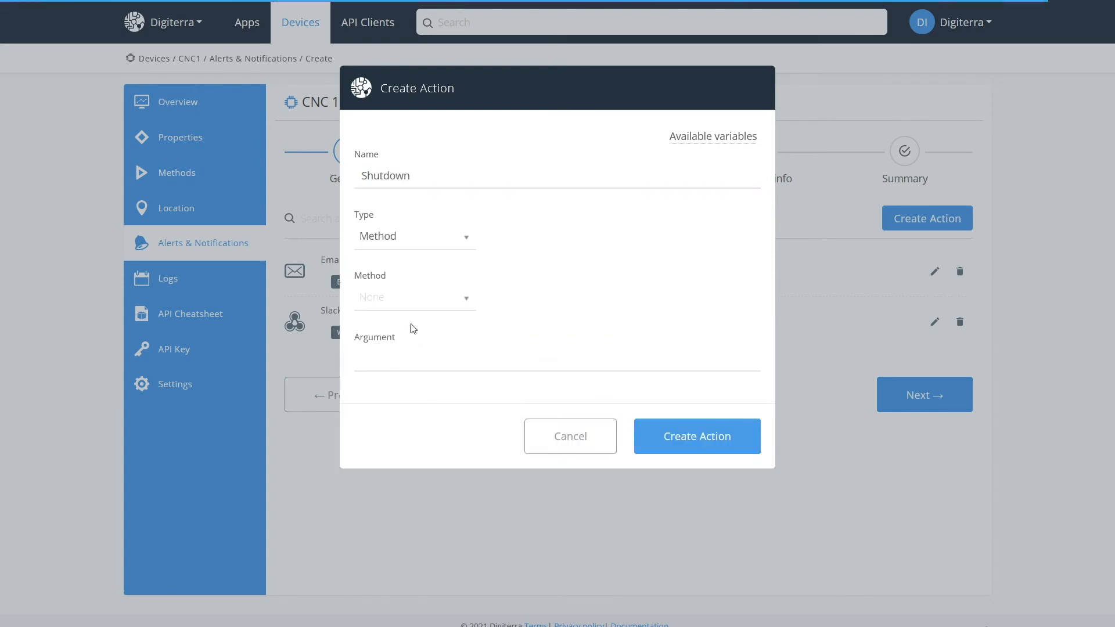
Have the action call the Shutdown method with the argument OFF, and create it.
{"action": "left_click", "coordinate": [428, 355]}
{"action": "type", "text": "OFF"}
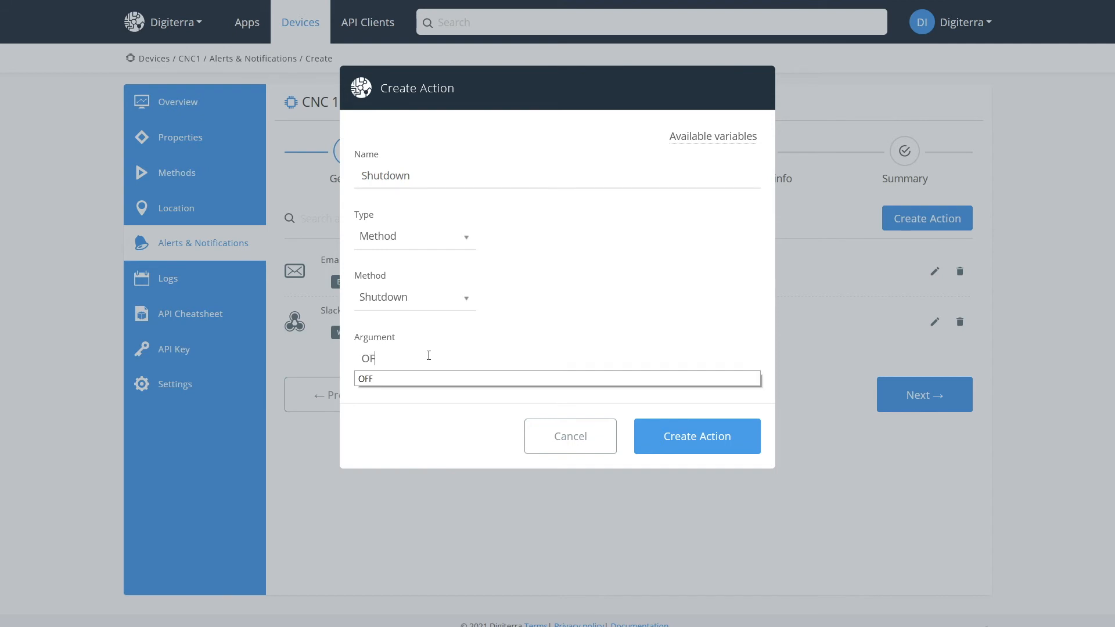
{"action": "left_click", "coordinate": [726, 430]}
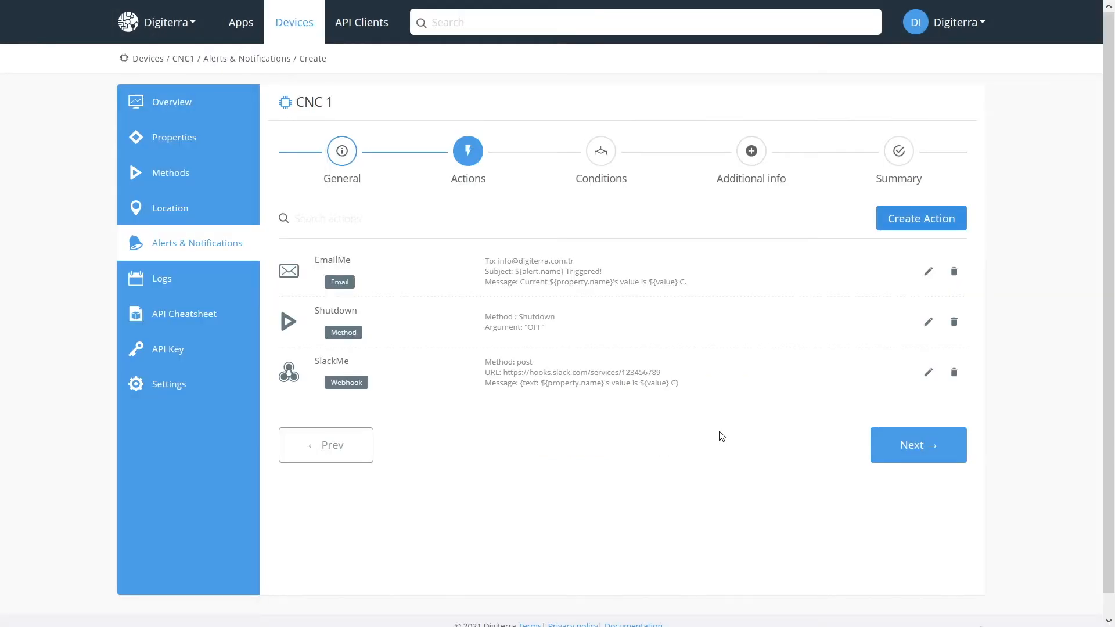
Proceed to the alert's conditions and start a Warning condition for values > 65.
{"action": "left_click", "coordinate": [918, 465]}
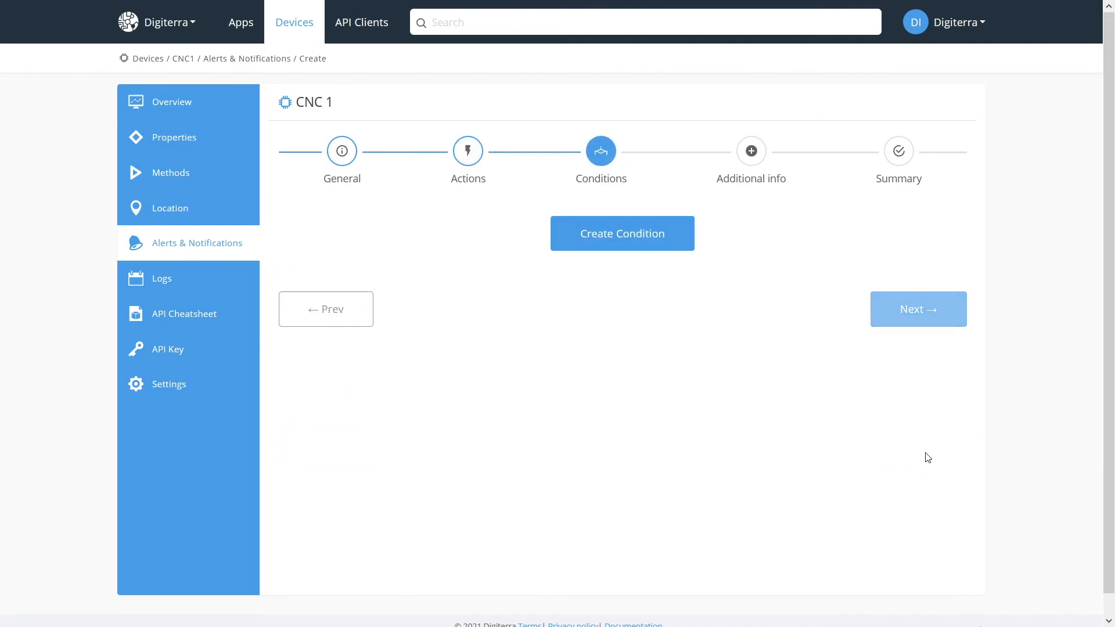
{"action": "left_click", "coordinate": [626, 244]}
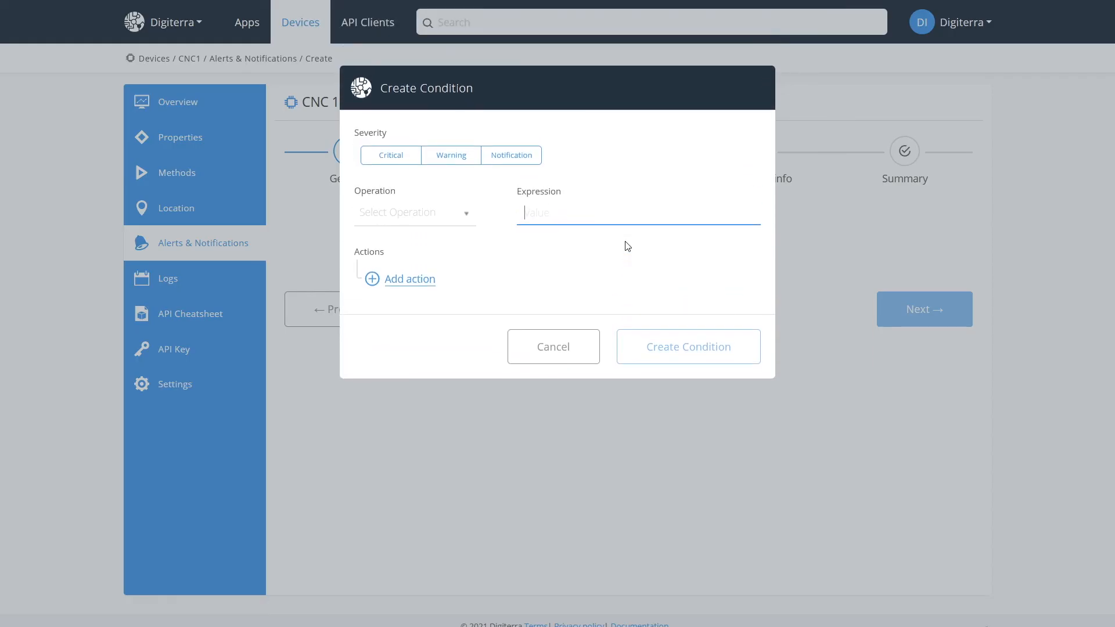
{"action": "left_click", "coordinate": [454, 159]}
{"action": "left_click", "coordinate": [552, 209]}
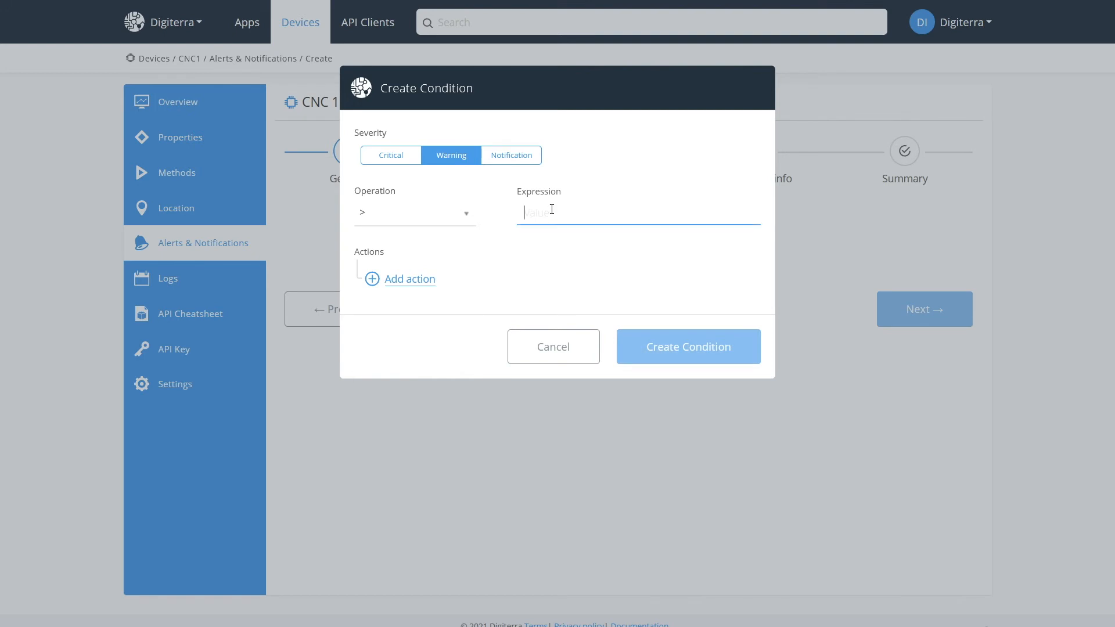
{"action": "type", "text": "65"}
Assign the EmailMe action to the Warning condition and create the condition.
{"action": "left_click", "coordinate": [459, 272]}
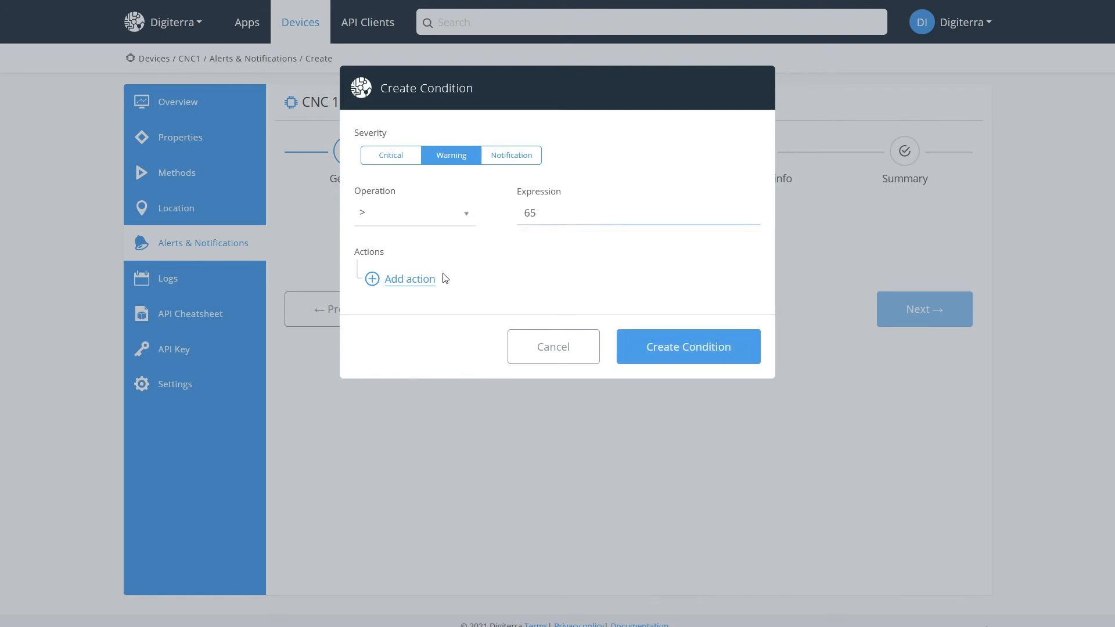
{"action": "left_click", "coordinate": [427, 284]}
{"action": "left_click", "coordinate": [446, 371]}
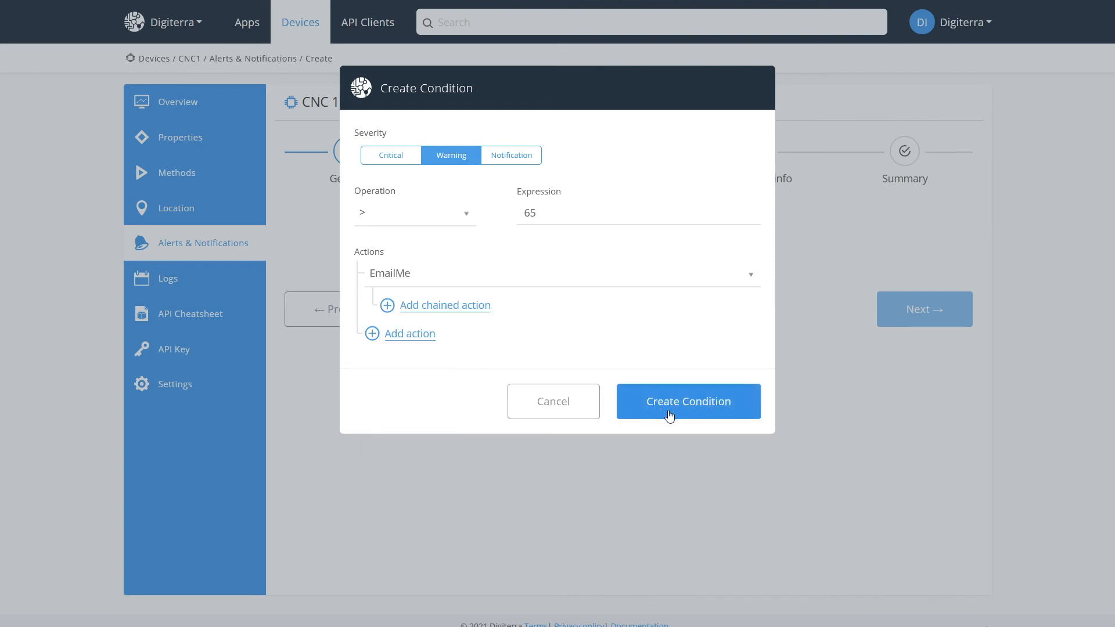
{"action": "left_click", "coordinate": [668, 412]}
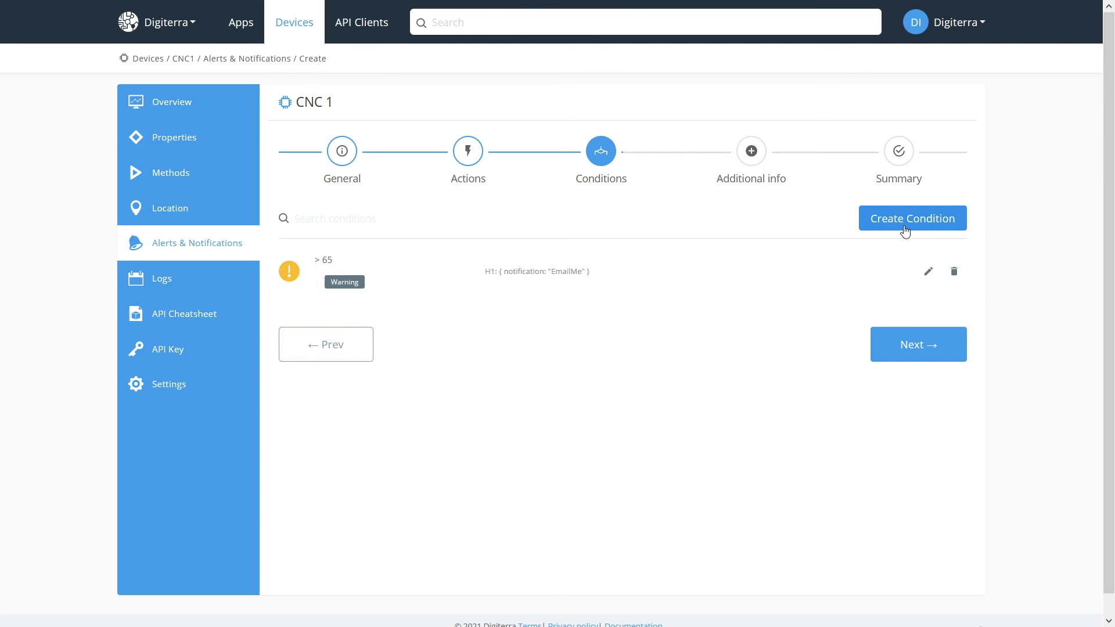
Start a second condition with Critical severity for values >= 75.
{"action": "left_click", "coordinate": [905, 230]}
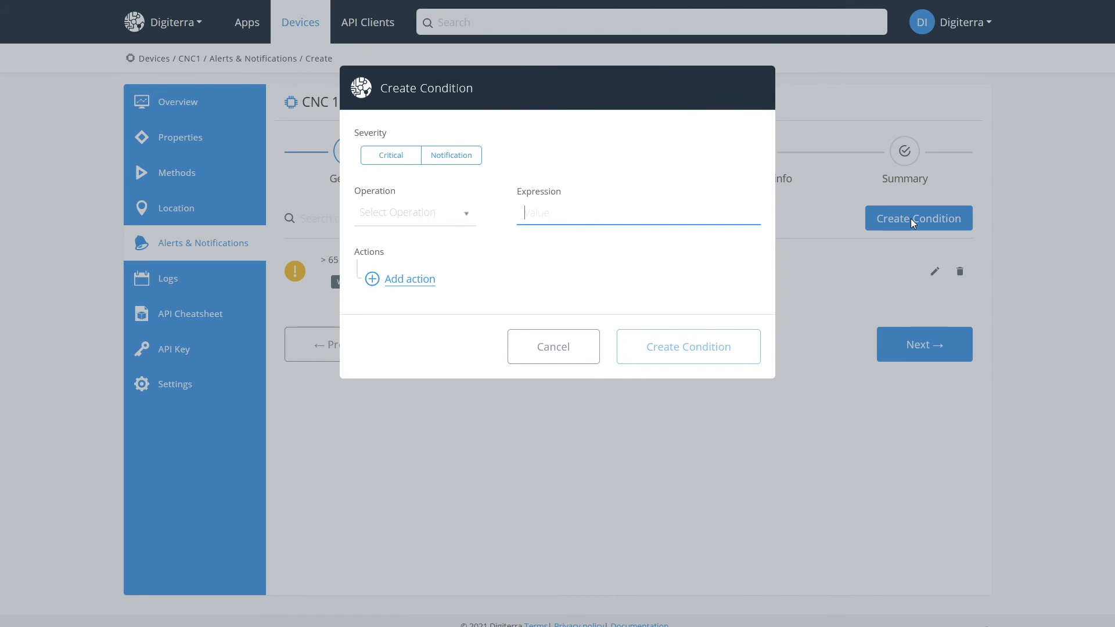
{"action": "left_click", "coordinate": [396, 159]}
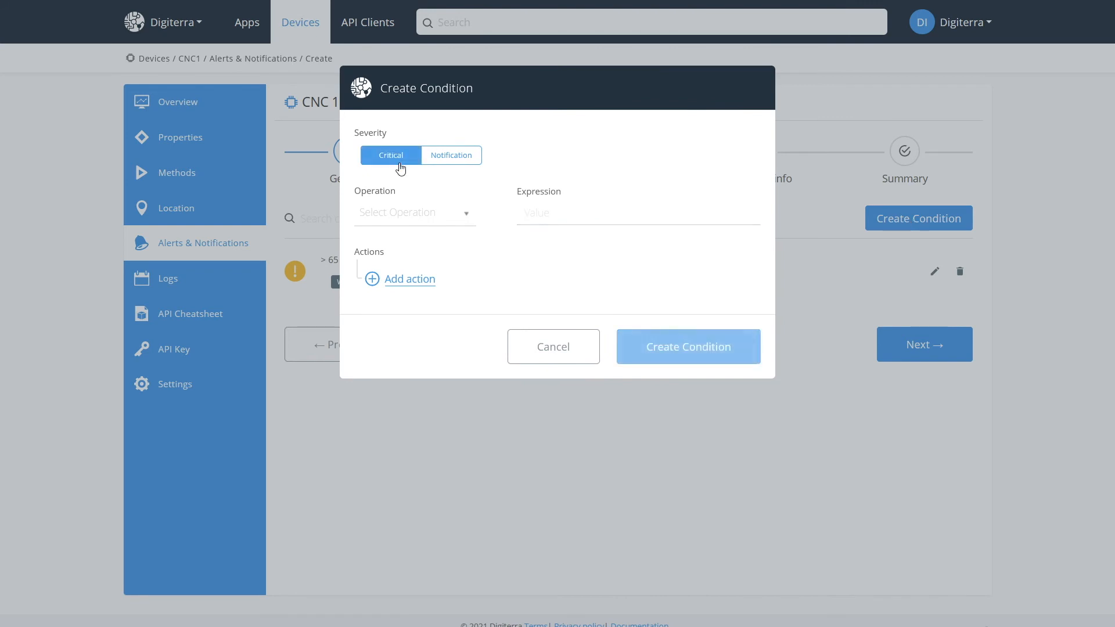
{"action": "left_click", "coordinate": [416, 213]}
{"action": "left_click", "coordinate": [427, 273]}
{"action": "left_click", "coordinate": [585, 219]}
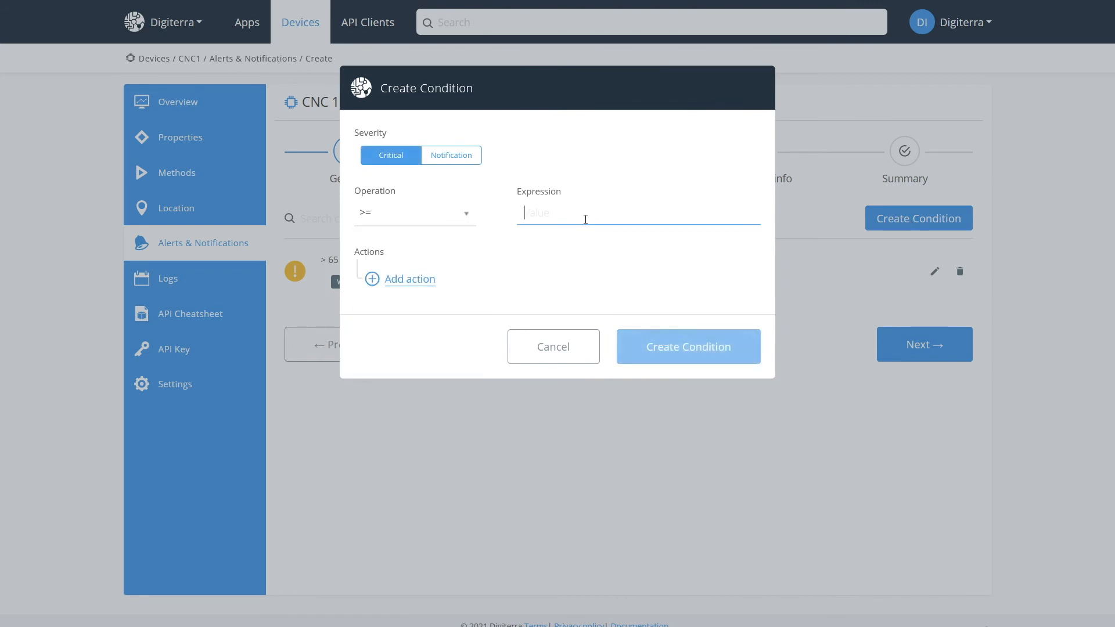
{"action": "type", "text": "75"}
Assign SlackMe to the Critical condition and chain the Shutdown action to it.
{"action": "left_click", "coordinate": [442, 277]}
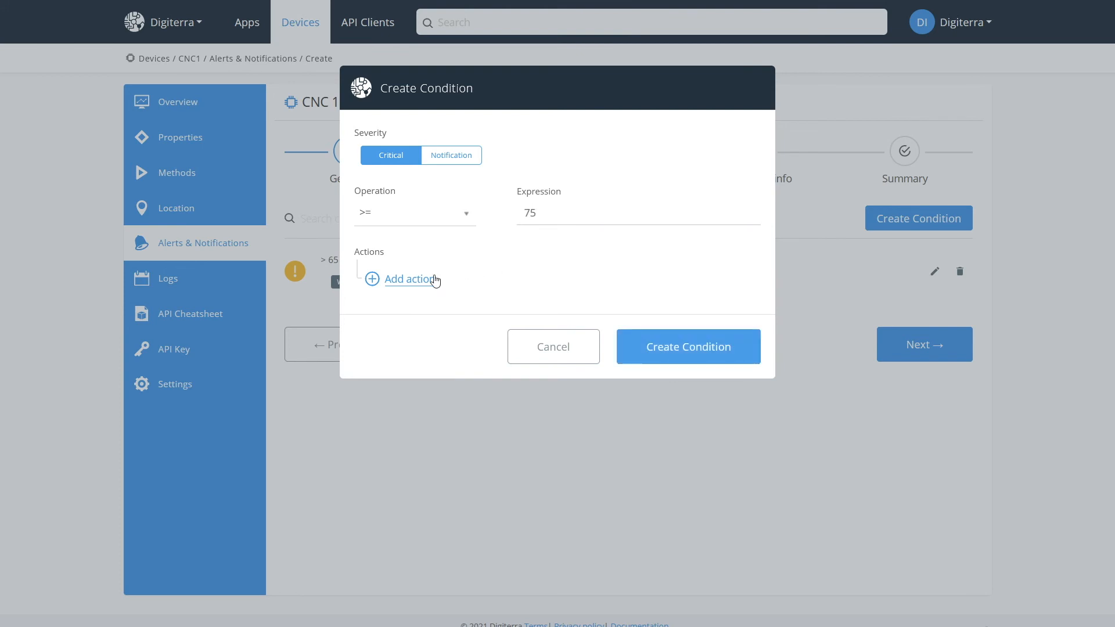
{"action": "left_click", "coordinate": [429, 279]}
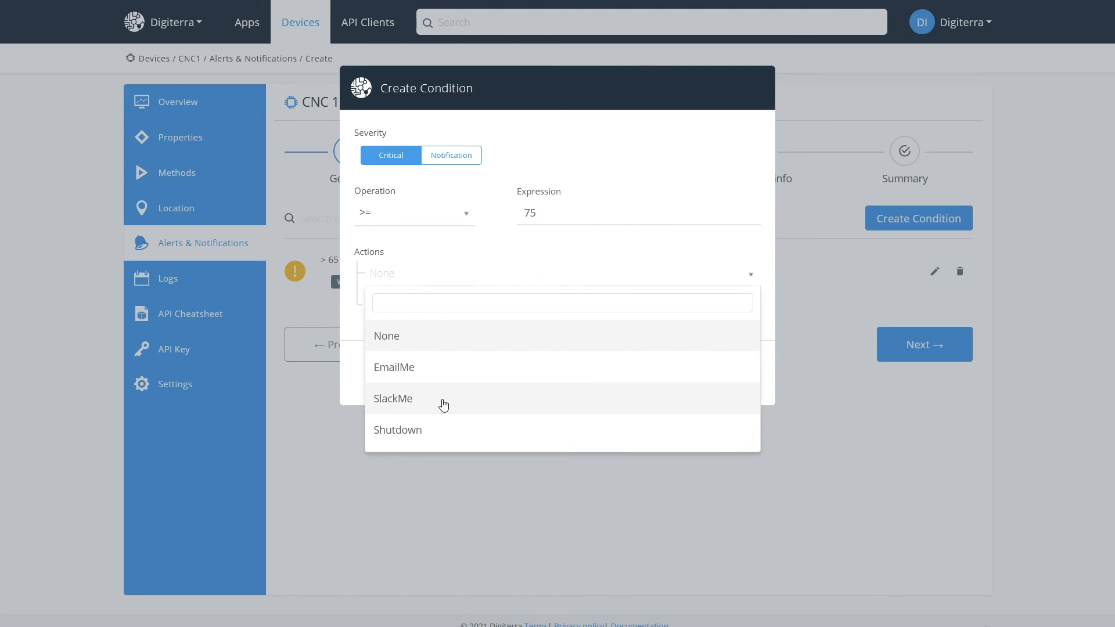
{"action": "left_click", "coordinate": [444, 404]}
{"action": "left_click", "coordinate": [468, 301]}
{"action": "left_click", "coordinate": [469, 317]}
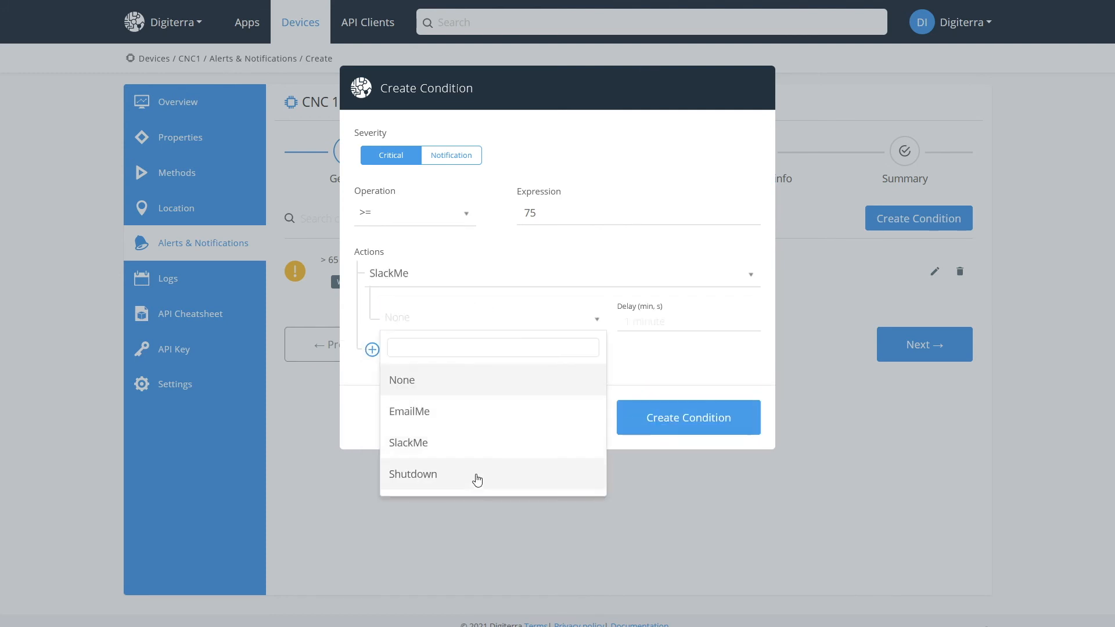
{"action": "left_click", "coordinate": [477, 480]}
Set the chained Shutdown action's delay to 30 min and create the Critical condition.
{"action": "left_click", "coordinate": [654, 322]}
{"action": "type", "text": "30 min"}
{"action": "left_click", "coordinate": [690, 445]}
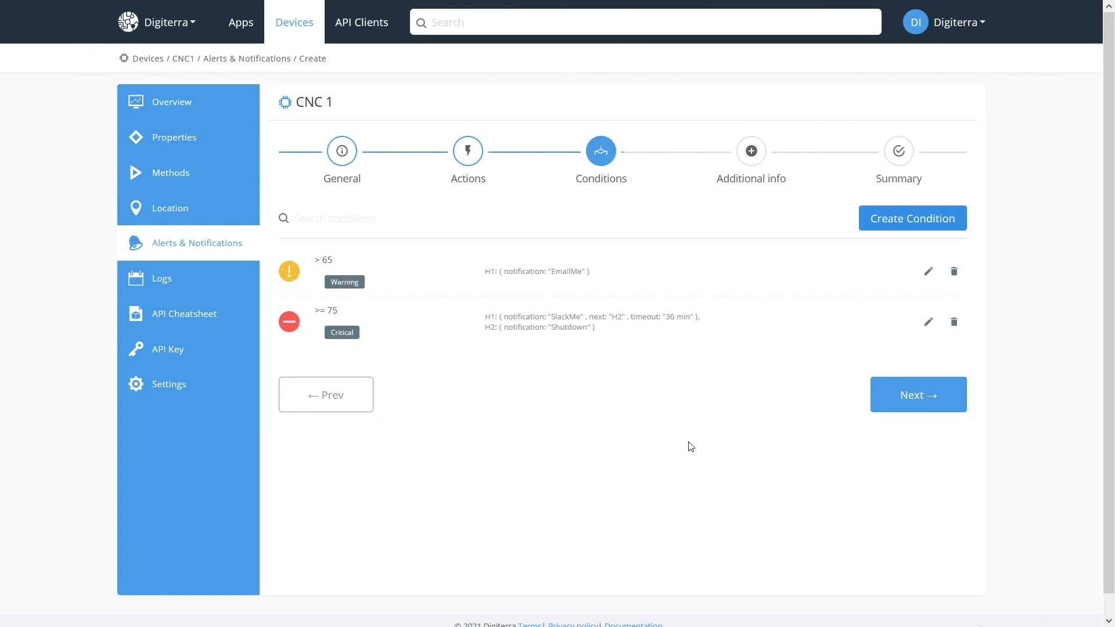
Give the CNC 1 alert the friendly name "Temperature Alert", review its summary and create the alert.
{"action": "left_click", "coordinate": [917, 407]}
{"action": "type", "text": "Temperature Alert"}
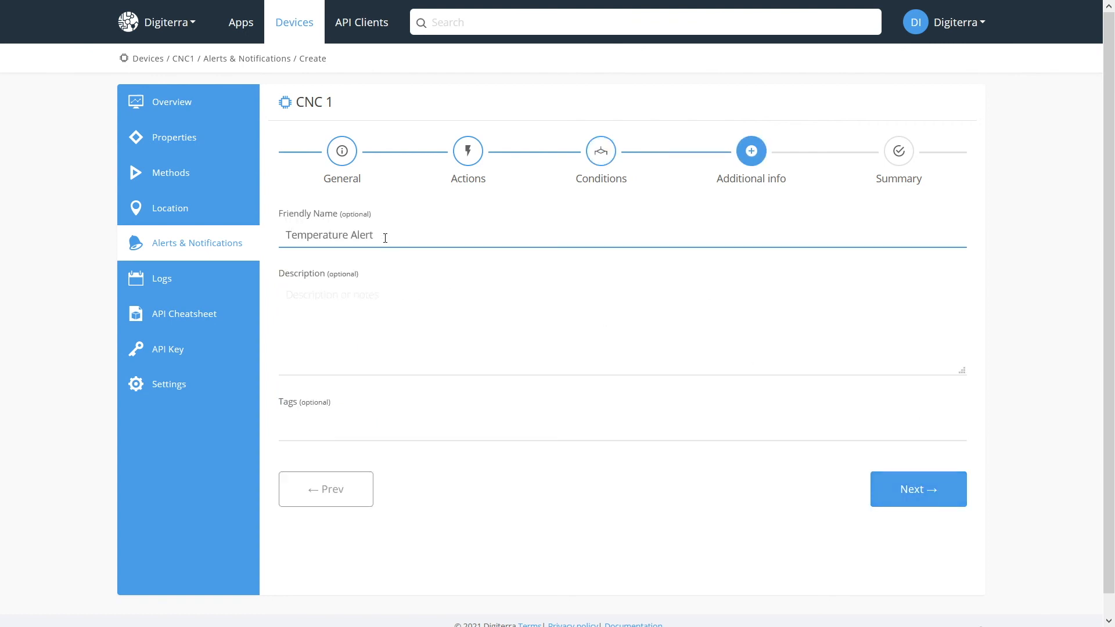
{"action": "left_click", "coordinate": [917, 489]}
{"action": "scroll", "coordinate": [788, 354], "scroll_direction": "down", "scroll_amount": 1}
{"action": "scroll", "coordinate": [788, 354], "scroll_direction": "down", "scroll_amount": 1}
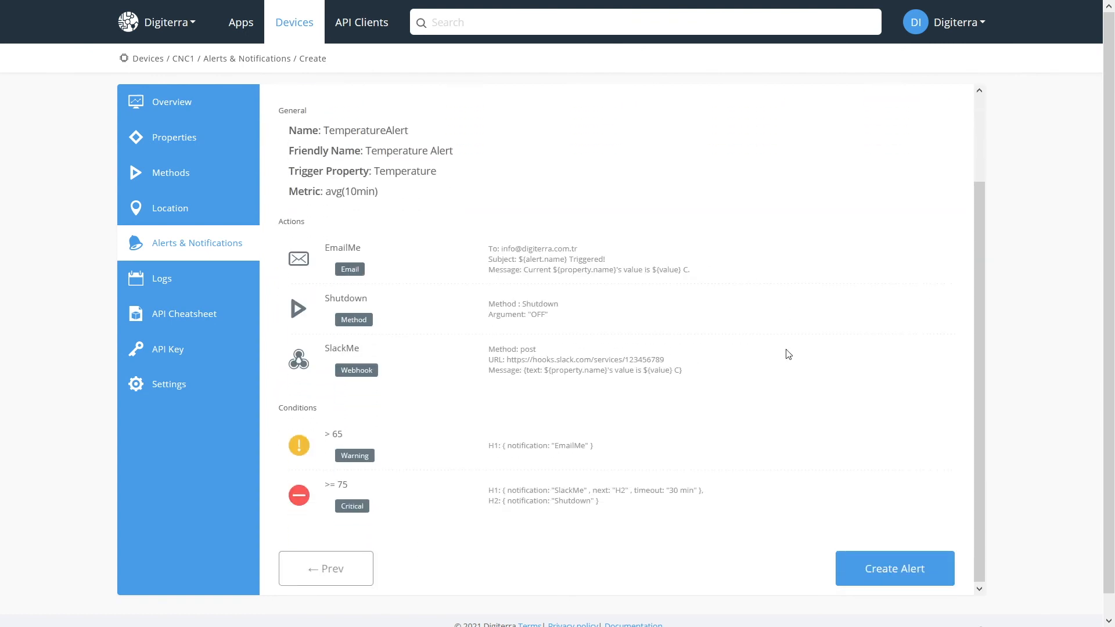
{"action": "left_click", "coordinate": [901, 564]}
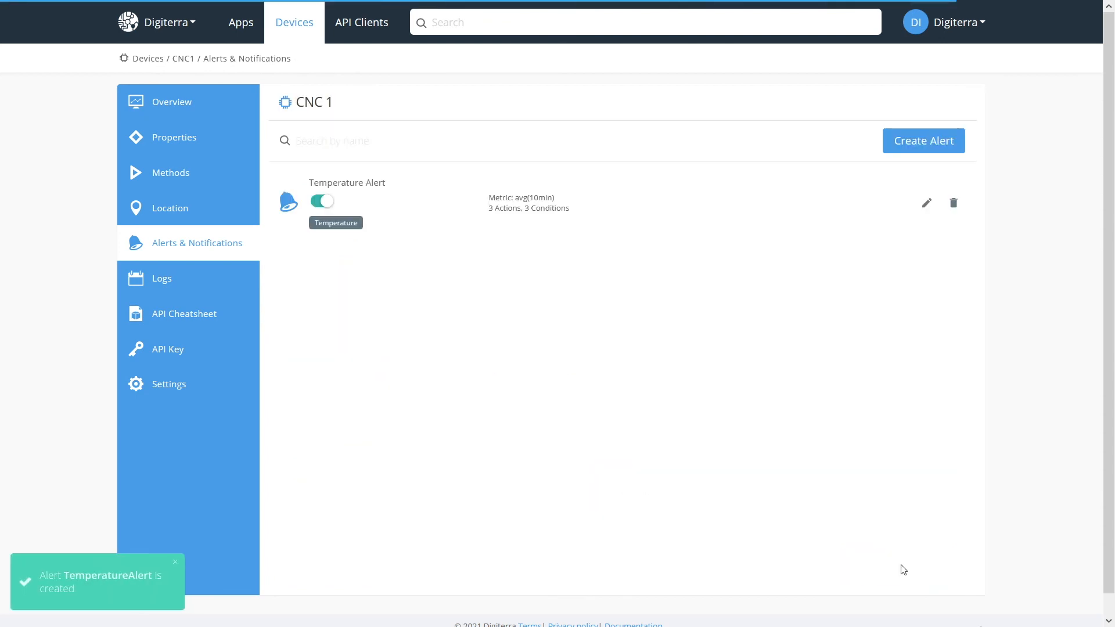
Check the list of existing apps, plug the Anomaly Detection app into the CNC 1 device and save its settings.
{"action": "left_click", "coordinate": [294, 26]}
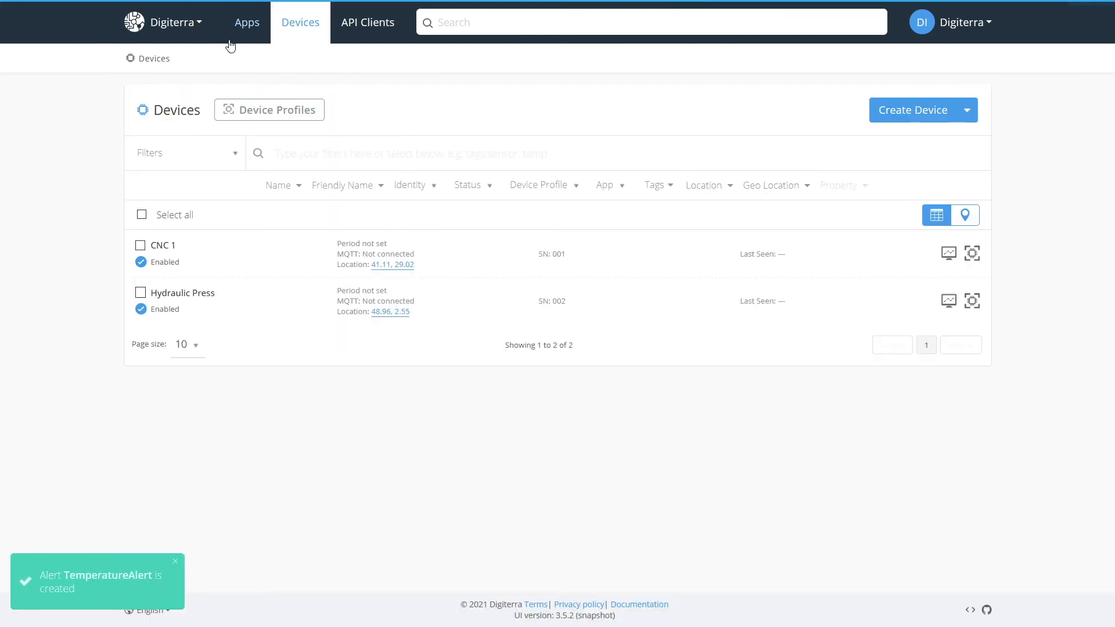
{"action": "left_click", "coordinate": [237, 39]}
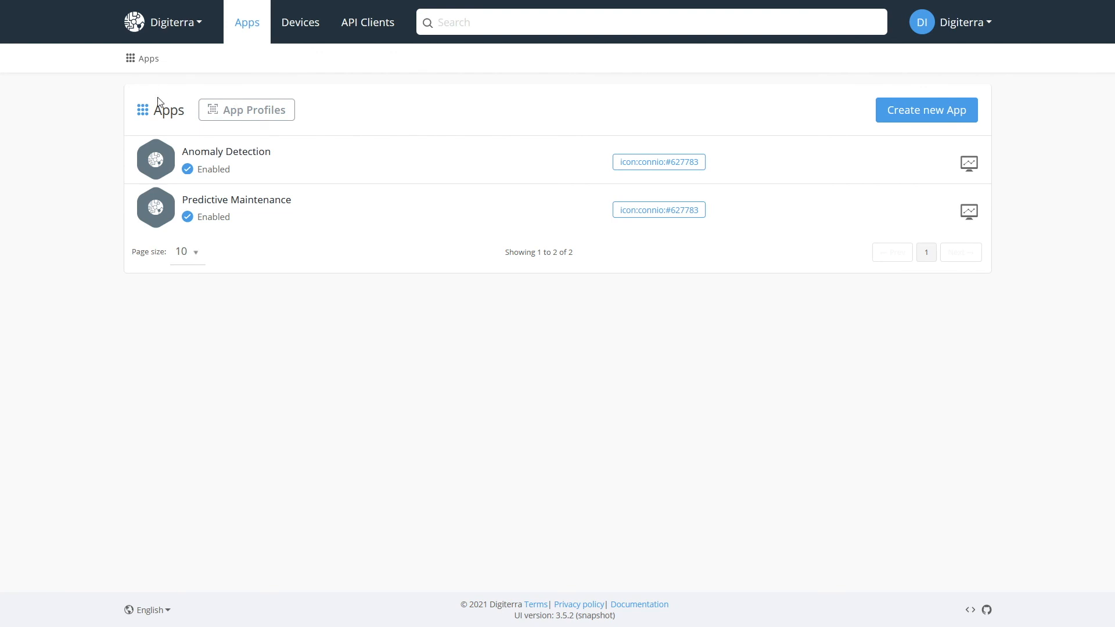
{"action": "left_click", "coordinate": [301, 29]}
{"action": "left_click", "coordinate": [162, 246]}
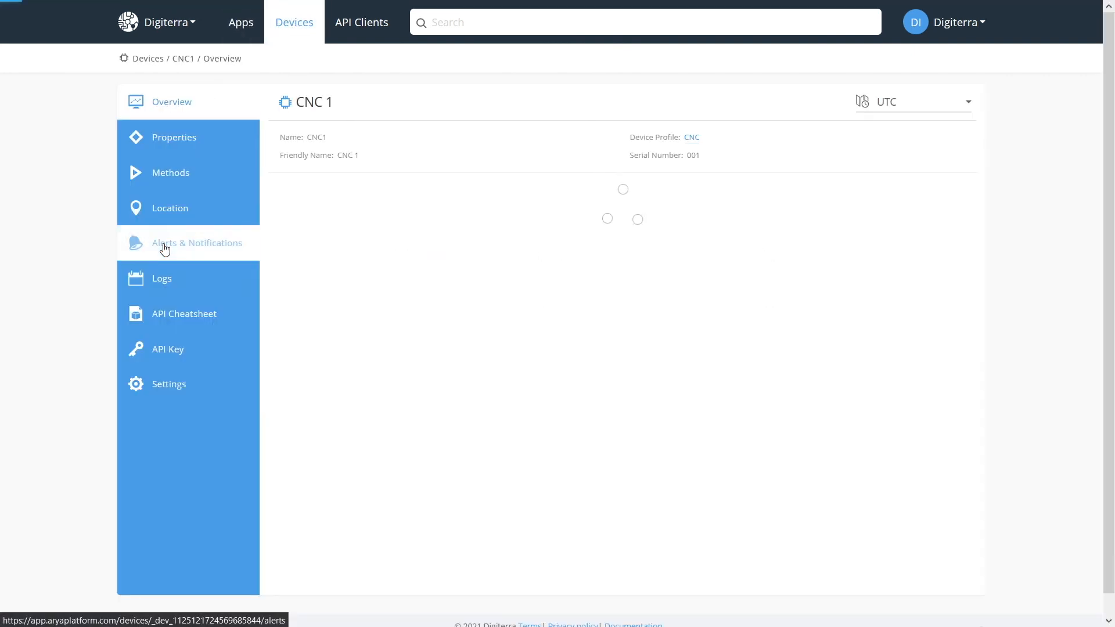
{"action": "left_click", "coordinate": [168, 385]}
{"action": "scroll", "coordinate": [417, 436], "scroll_direction": "down", "scroll_amount": 2}
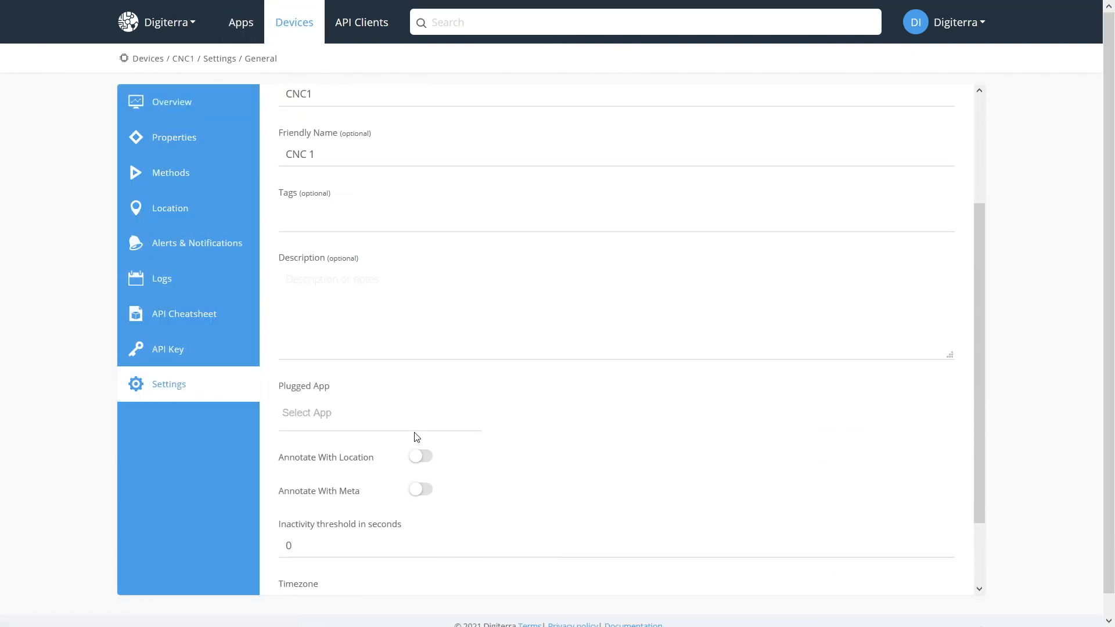
{"action": "scroll", "coordinate": [417, 436], "scroll_direction": "down", "scroll_amount": 2}
{"action": "left_click", "coordinate": [357, 326]}
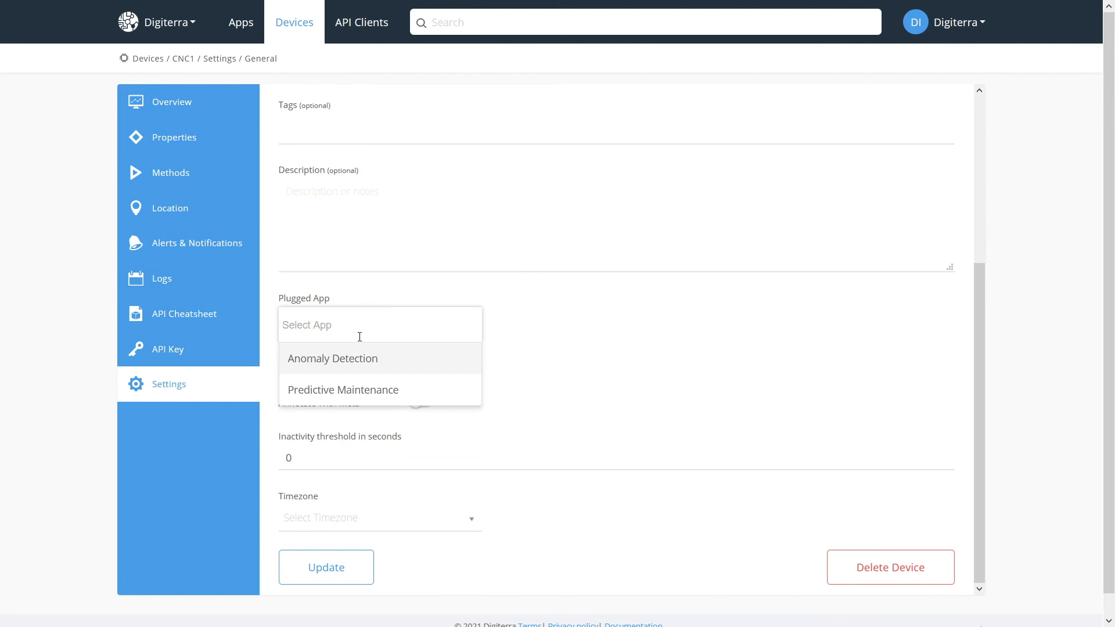
{"action": "left_click", "coordinate": [368, 357]}
{"action": "left_click", "coordinate": [339, 571]}
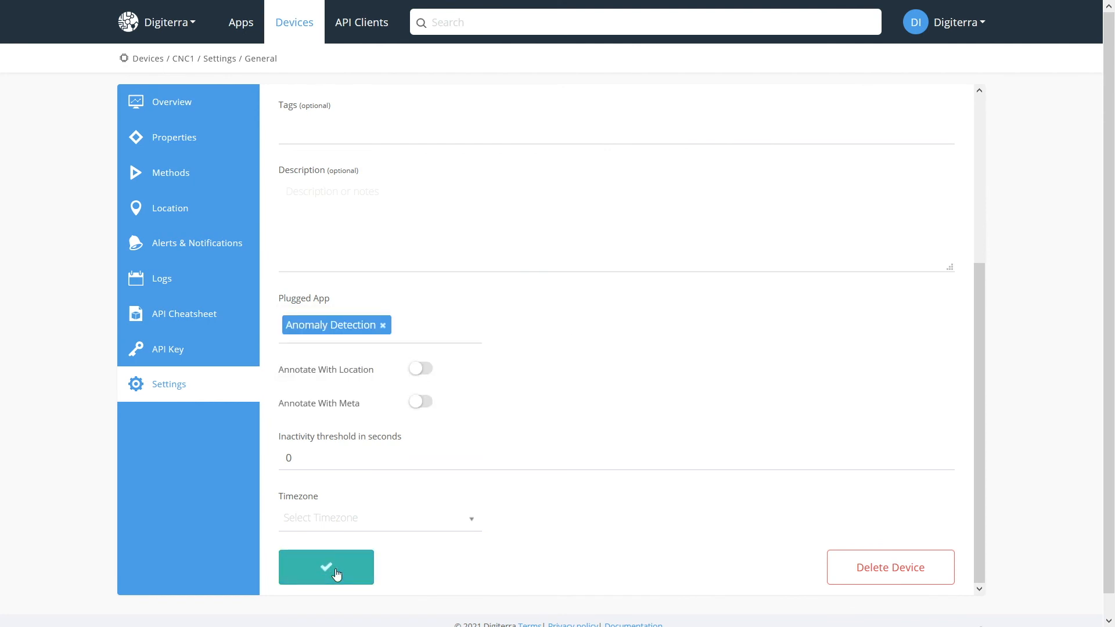
Plug the Anomaly Detection and Predictive Maintenance apps into the Hydraulic Press device, save its settings and return to the device list.
{"action": "left_click", "coordinate": [303, 31]}
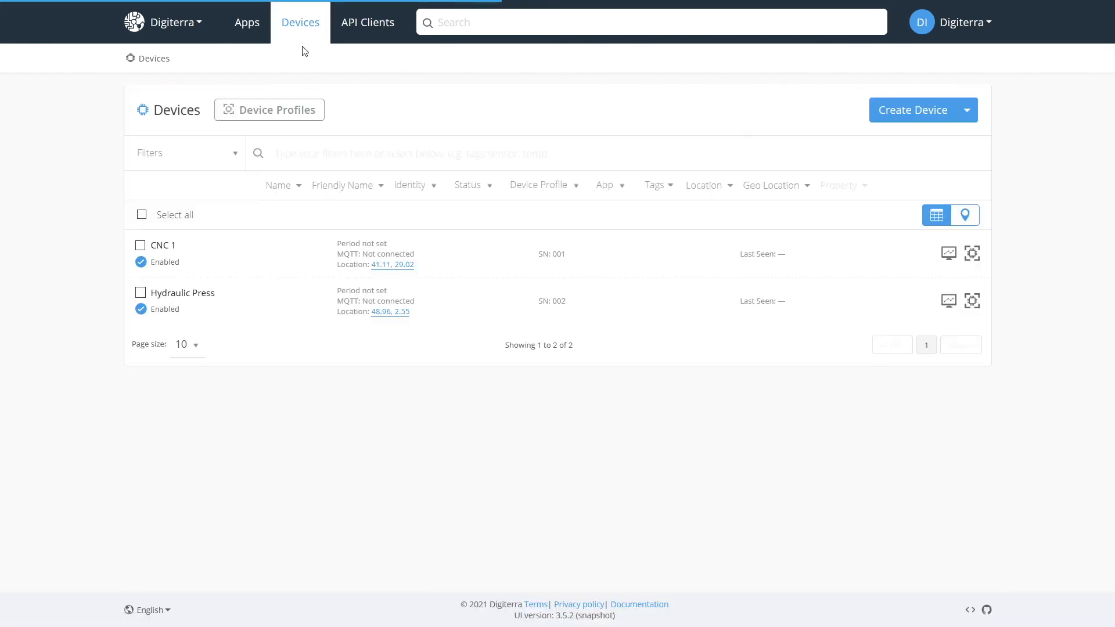
{"action": "left_click", "coordinate": [198, 300]}
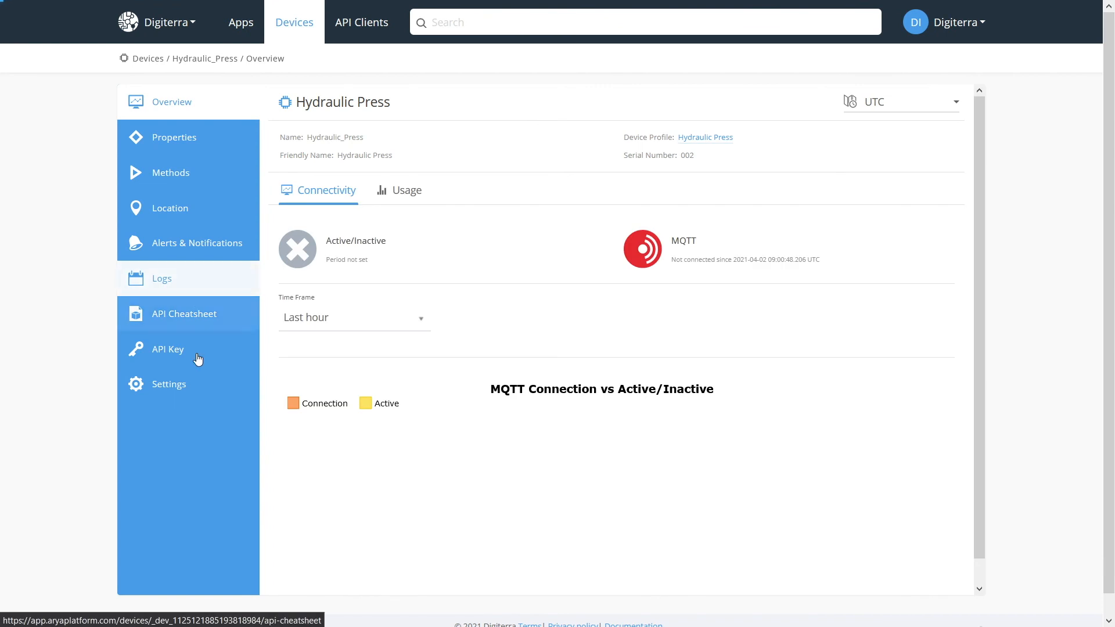
{"action": "left_click", "coordinate": [195, 383]}
{"action": "scroll", "coordinate": [290, 387], "scroll_direction": "down", "scroll_amount": 4}
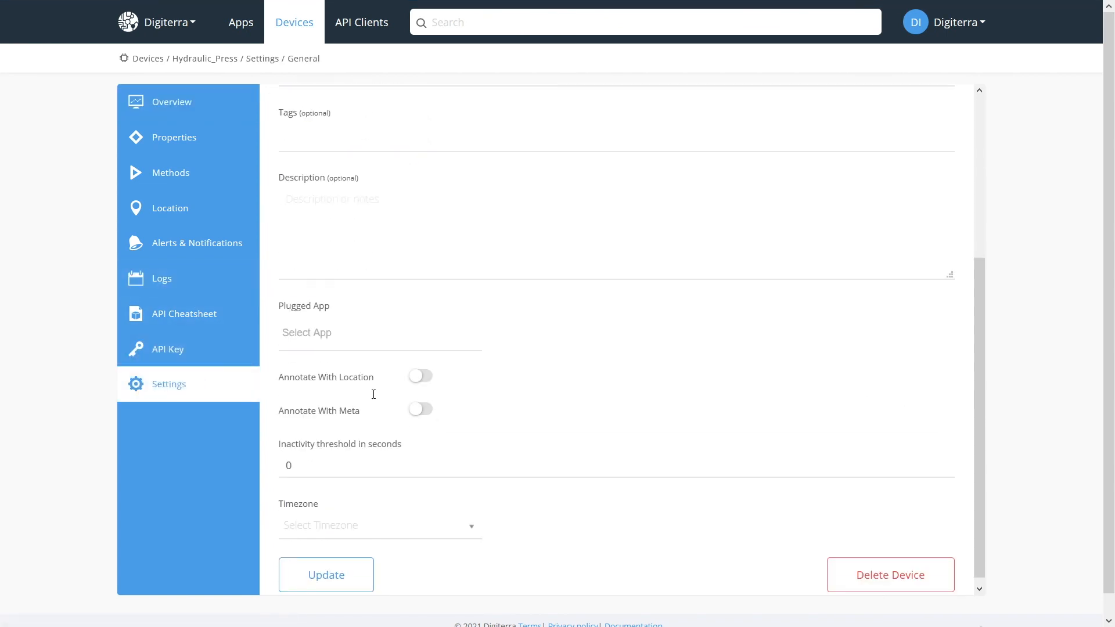
{"action": "left_click", "coordinate": [348, 324]}
{"action": "left_click", "coordinate": [343, 357]}
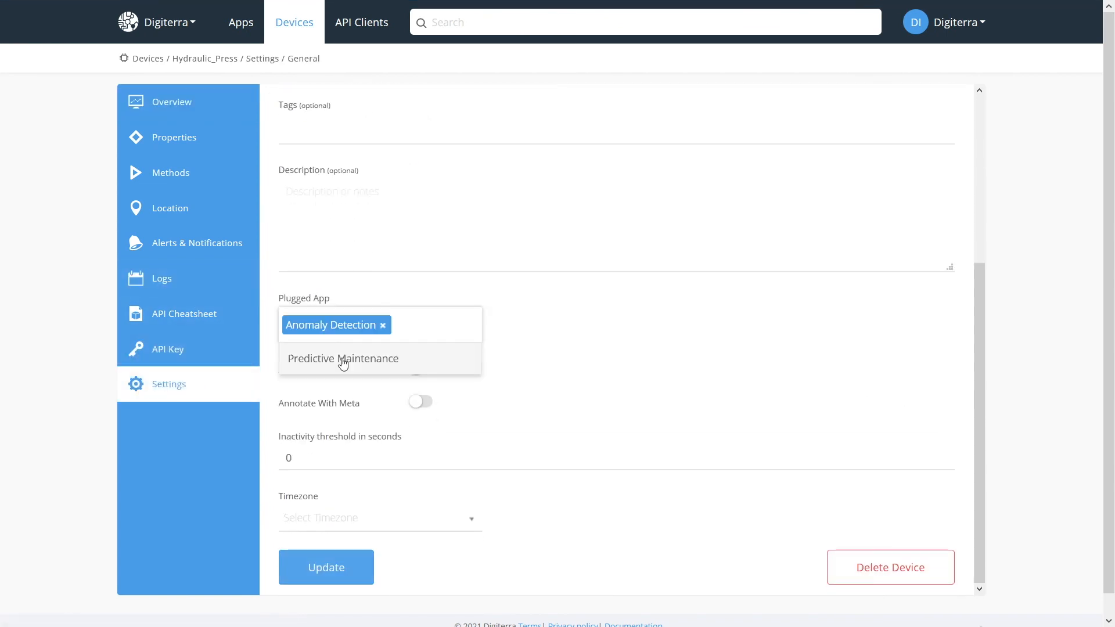
{"action": "left_click", "coordinate": [343, 359]}
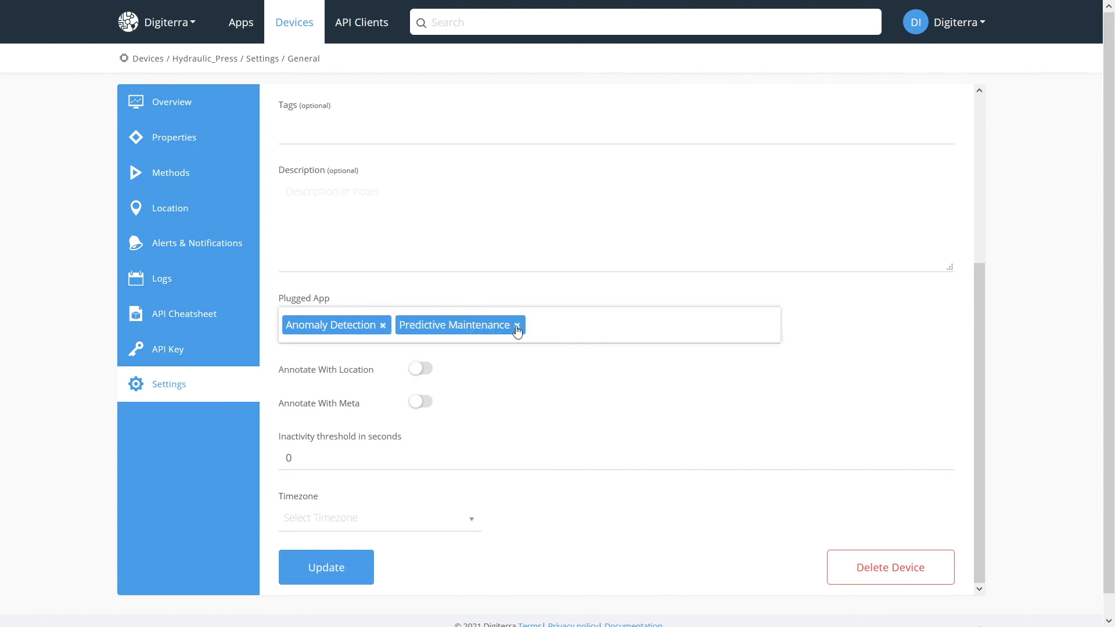
{"action": "scroll", "coordinate": [394, 435], "scroll_direction": "down", "scroll_amount": 1}
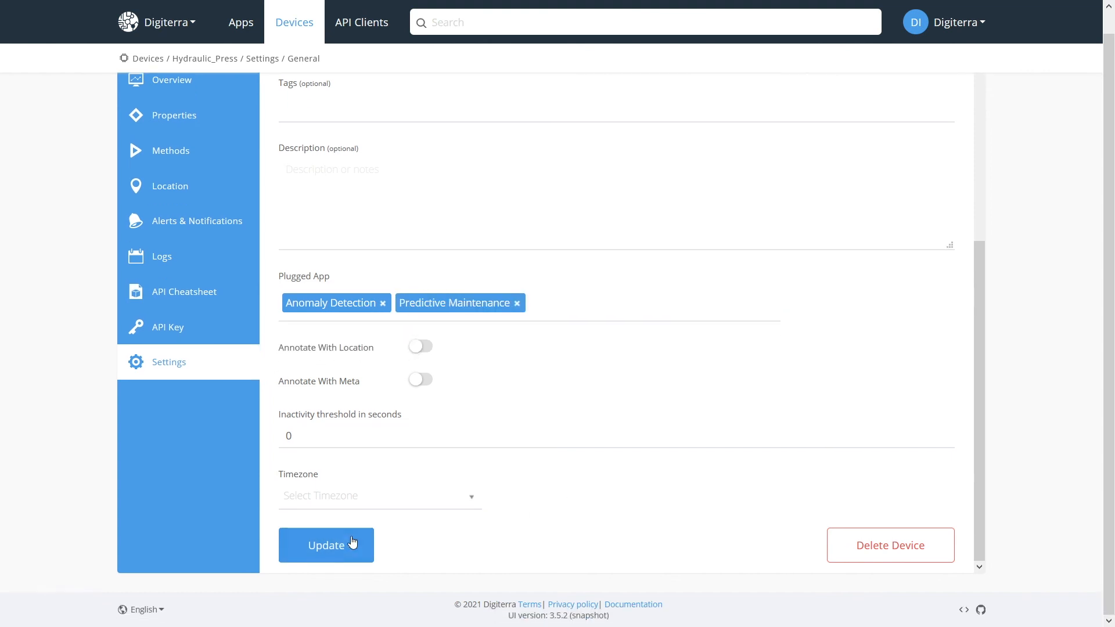
{"action": "left_click", "coordinate": [348, 542]}
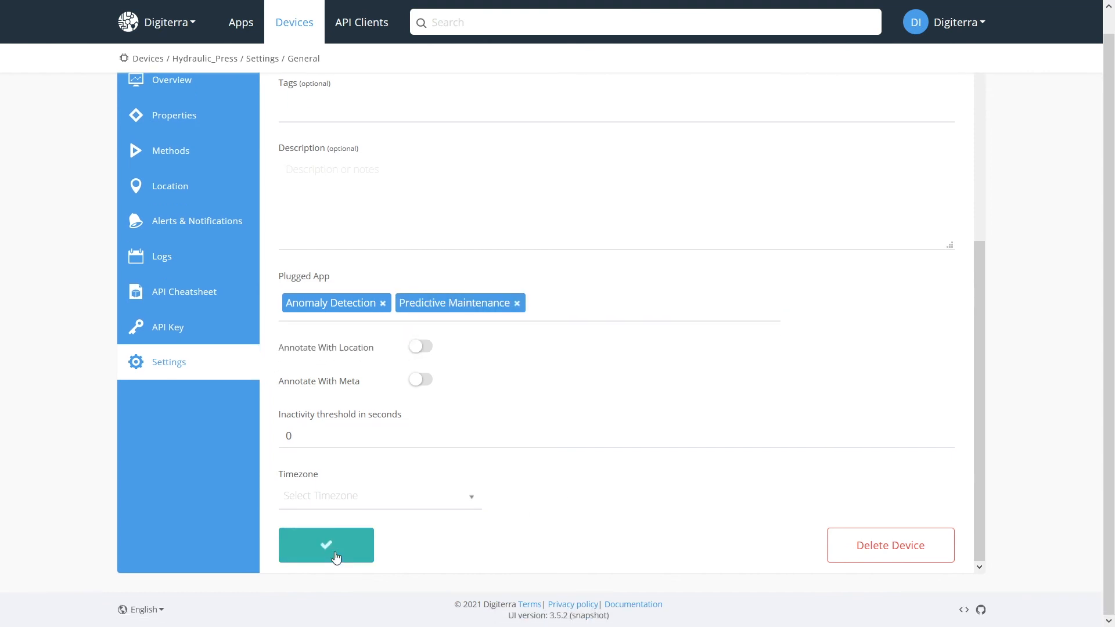
{"action": "left_click", "coordinate": [304, 34]}
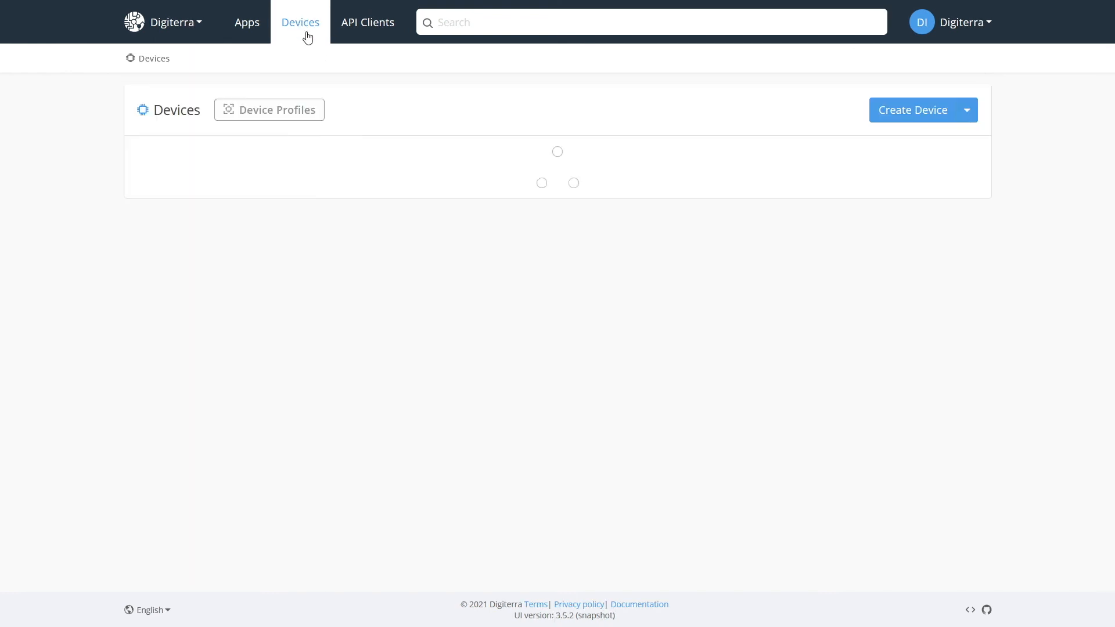